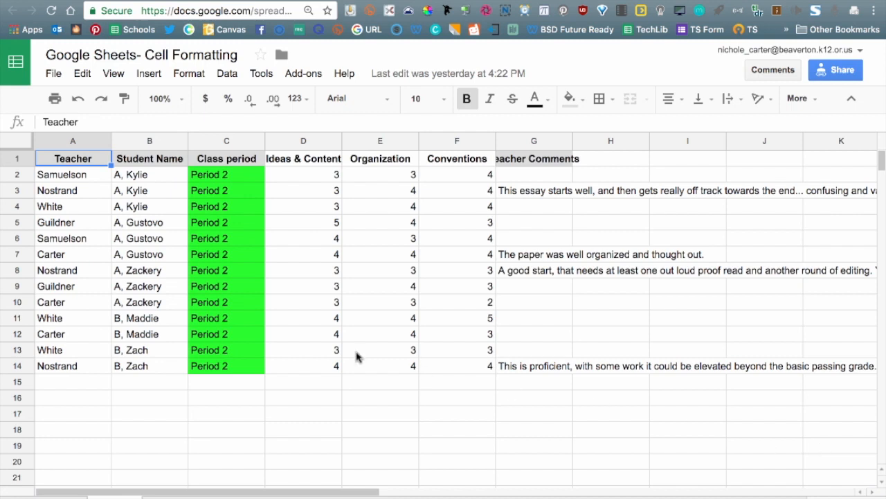
- Set the header row's font to Audiowide at size 12
{"action": "left_click", "coordinate": [13, 160]}
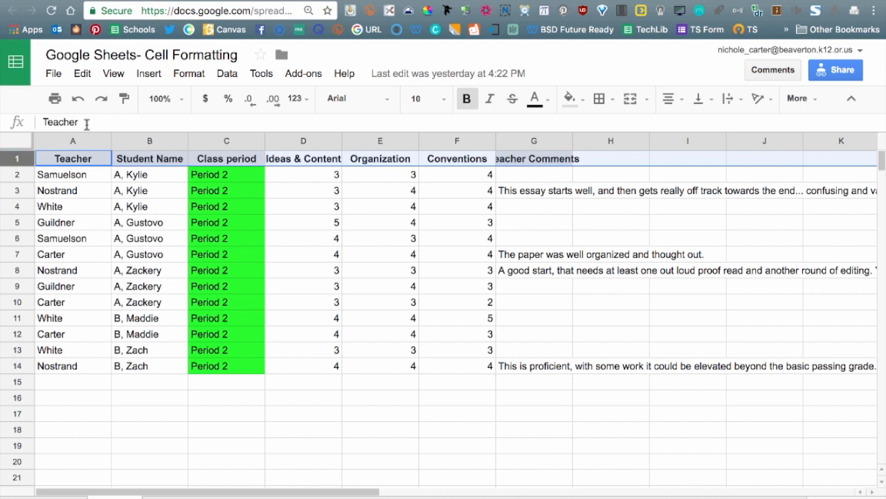
{"action": "left_click", "coordinate": [381, 102]}
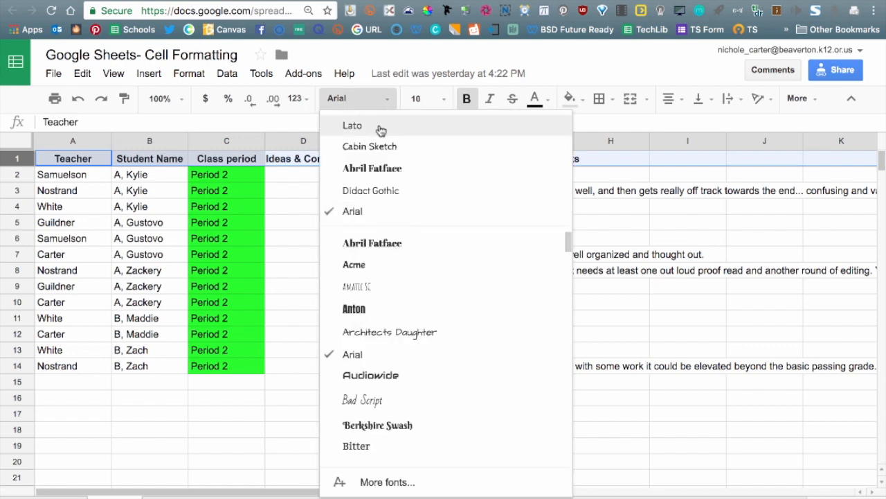
{"action": "left_click", "coordinate": [369, 379]}
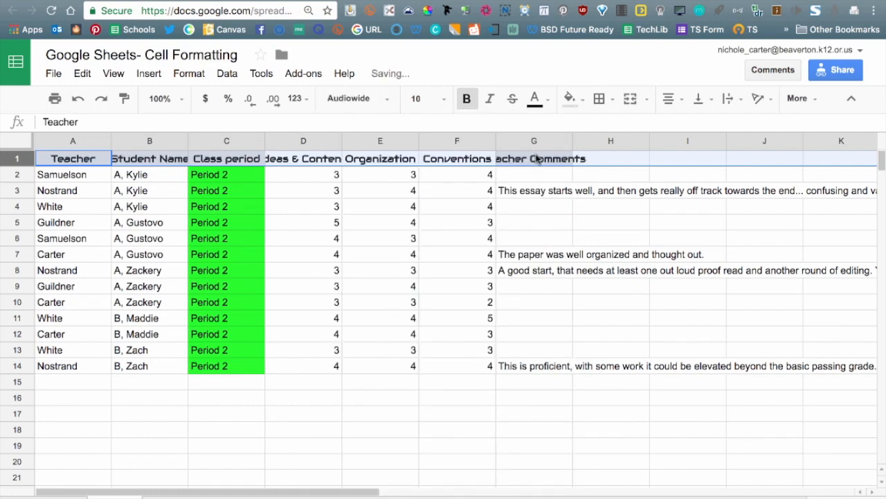
{"action": "left_click", "coordinate": [445, 101]}
{"action": "left_click", "coordinate": [445, 101]}
{"action": "left_click", "coordinate": [445, 101]}
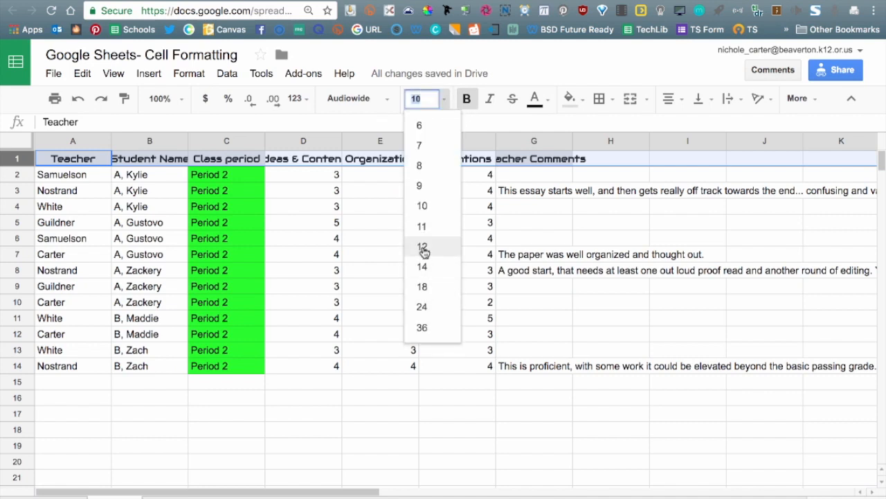
{"action": "left_click", "coordinate": [423, 248]}
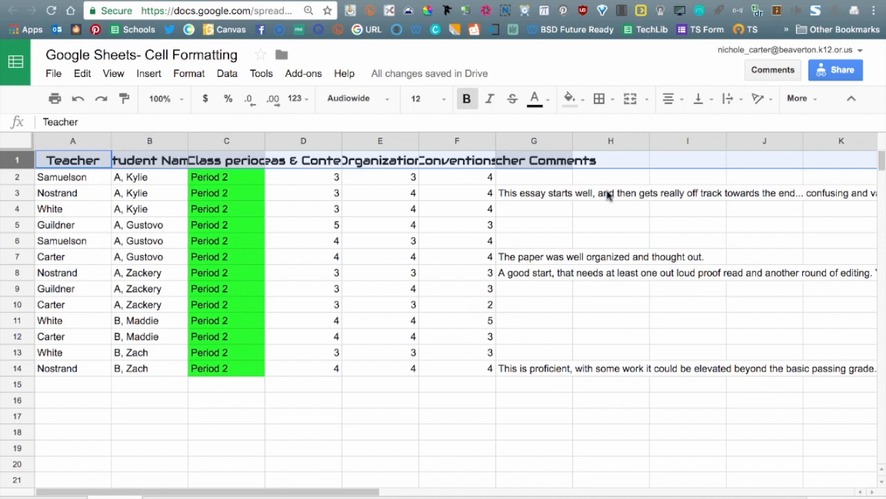
- Wrap the header row's text and widen the Organization and Conventions columns until each heading fits on one line
{"action": "left_click", "coordinate": [732, 104]}
{"action": "left_click", "coordinate": [753, 124]}
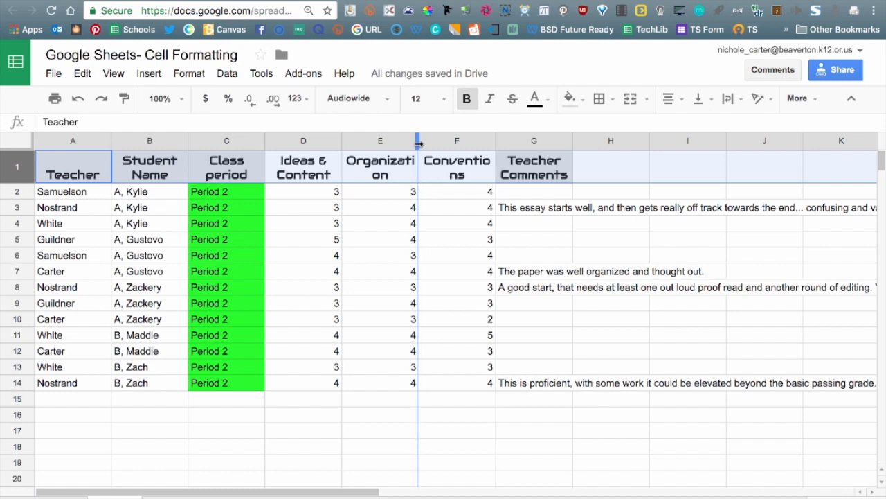
{"action": "left_click_drag", "start_coordinate": [418, 144], "coordinate": [416, 143]}
{"action": "left_click_drag", "start_coordinate": [493, 141], "coordinate": [507, 140]}
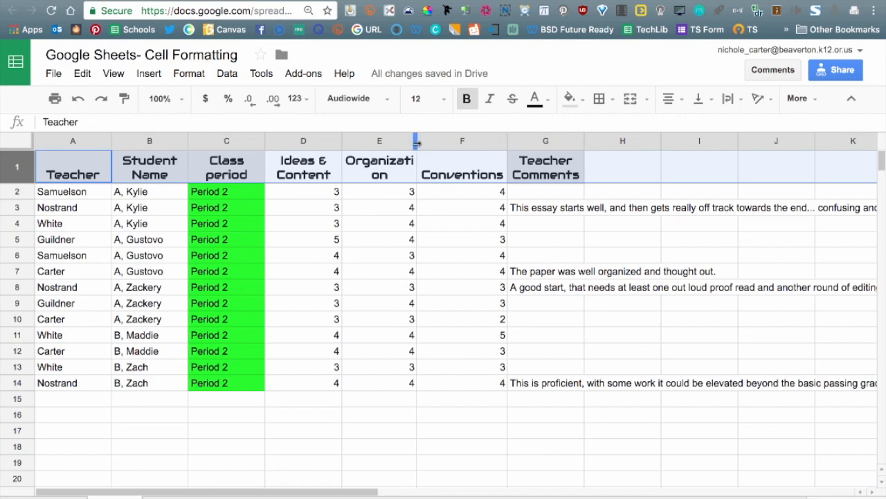
{"action": "left_click_drag", "start_coordinate": [416, 140], "coordinate": [441, 141]}
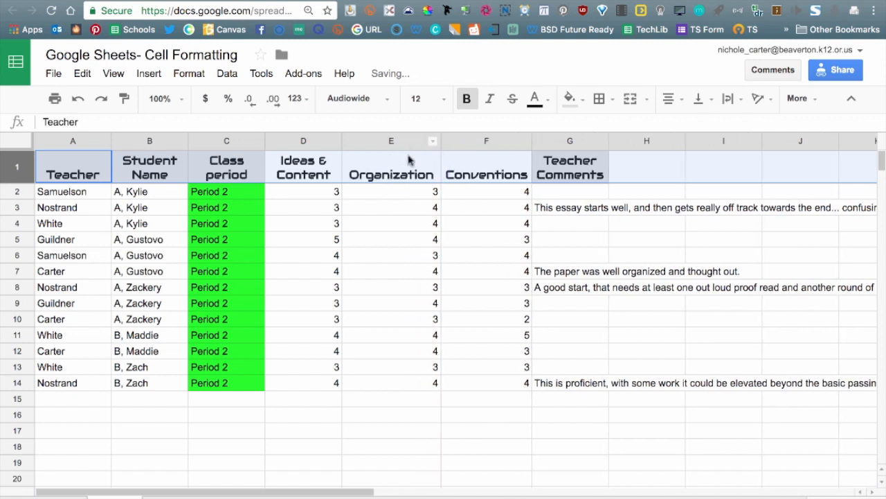
{"action": "left_click", "coordinate": [349, 213]}
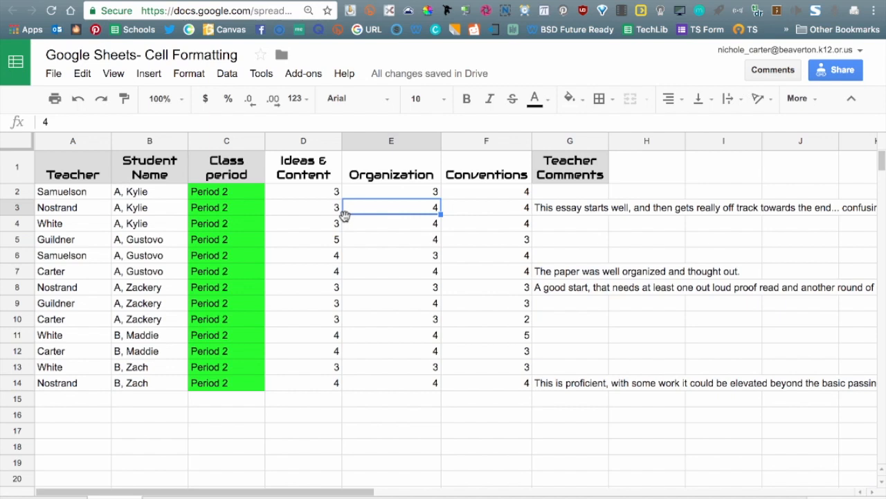
{"action": "left_click", "coordinate": [370, 182]}
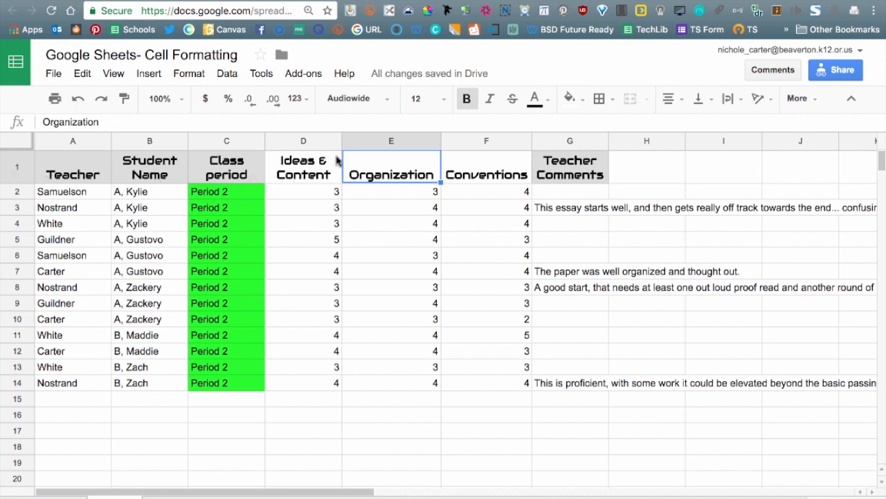
- Fill the entire header row with light gray
{"action": "left_click", "coordinate": [12, 166]}
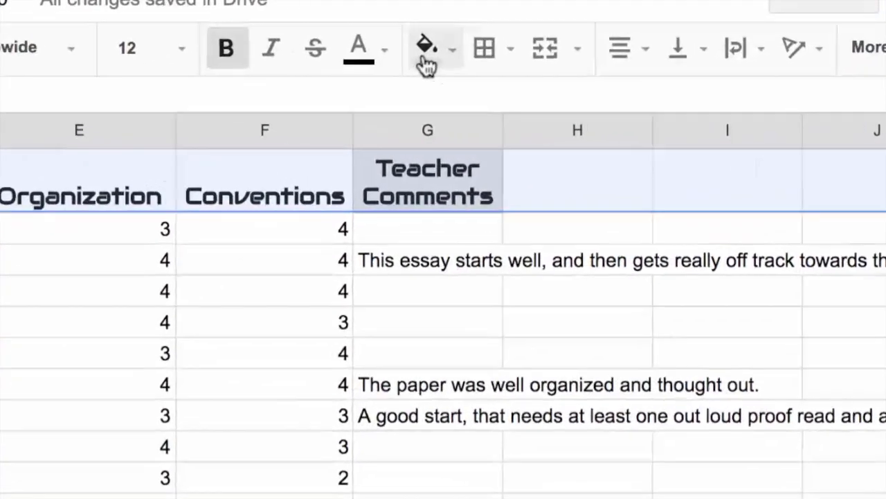
{"action": "left_click", "coordinate": [569, 100]}
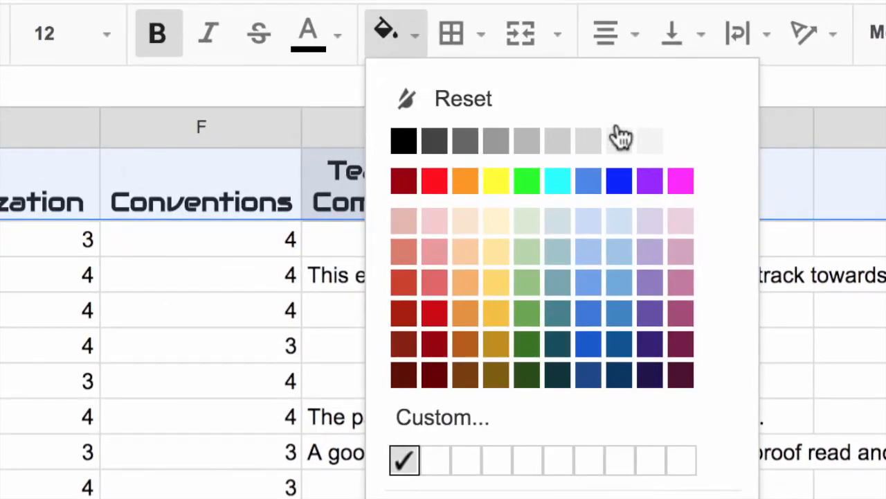
{"action": "left_click", "coordinate": [585, 142]}
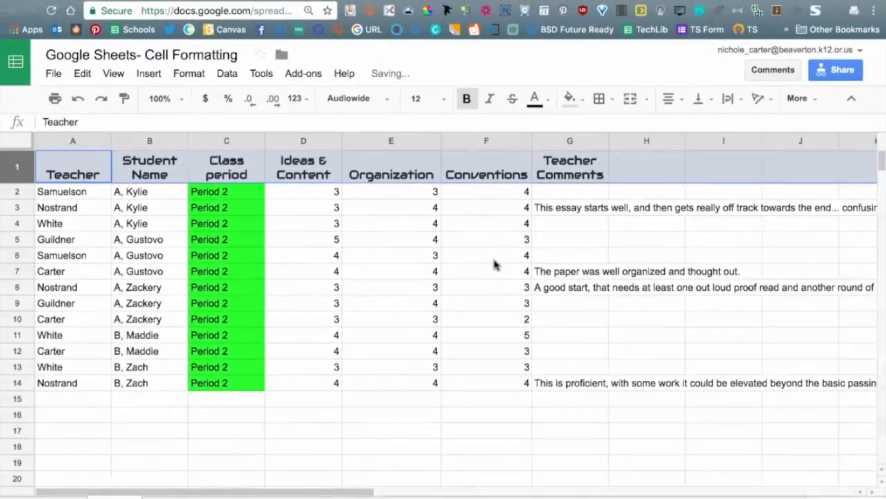
{"action": "left_click", "coordinate": [494, 261]}
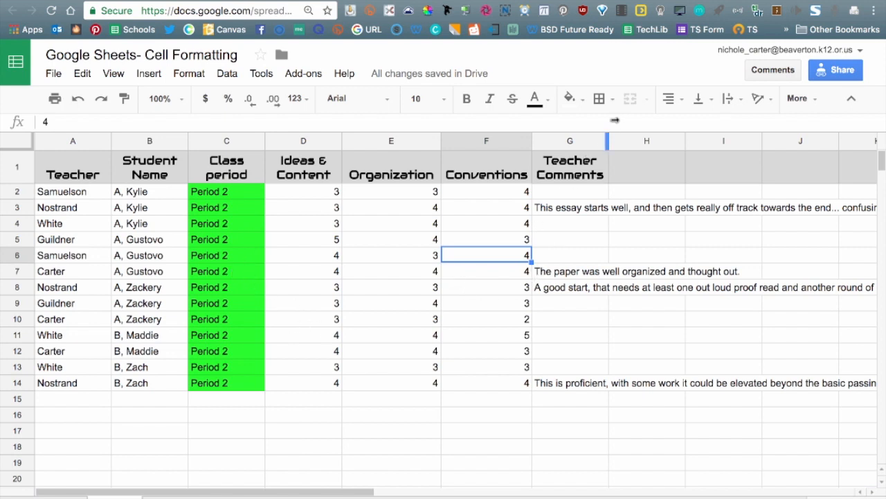
- Wrap the text in the Teacher Comments column and widen that column to about three times its original width
{"action": "left_click", "coordinate": [567, 140]}
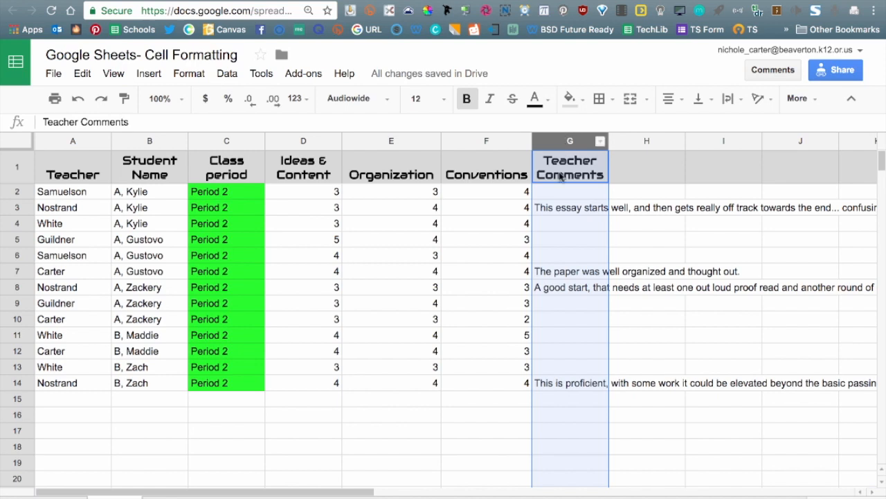
{"action": "left_click_drag", "start_coordinate": [609, 142], "coordinate": [686, 138]}
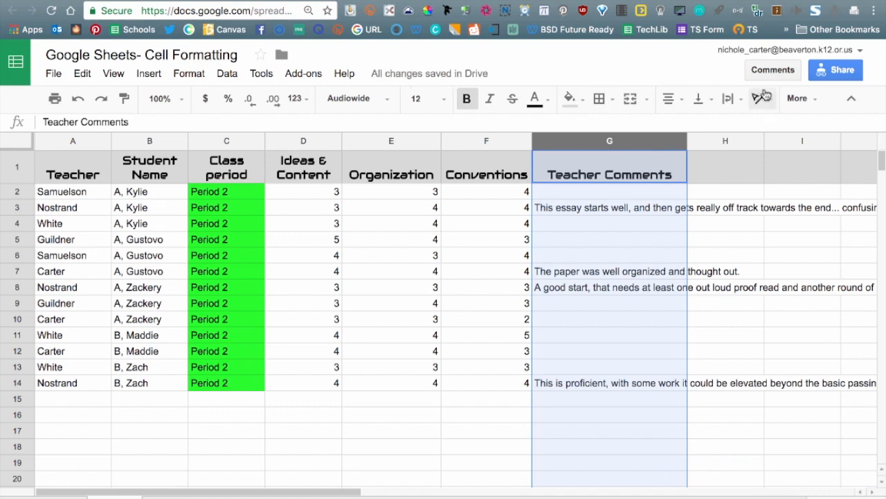
{"action": "left_click", "coordinate": [732, 100]}
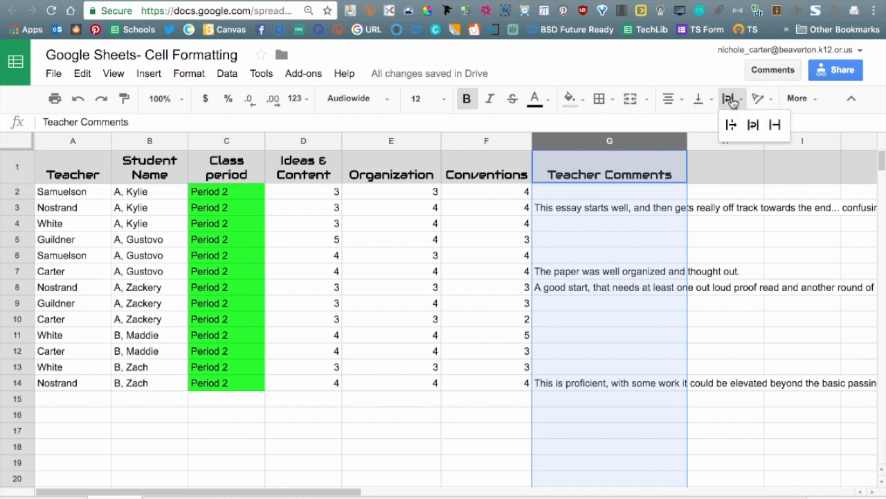
{"action": "left_click", "coordinate": [752, 124]}
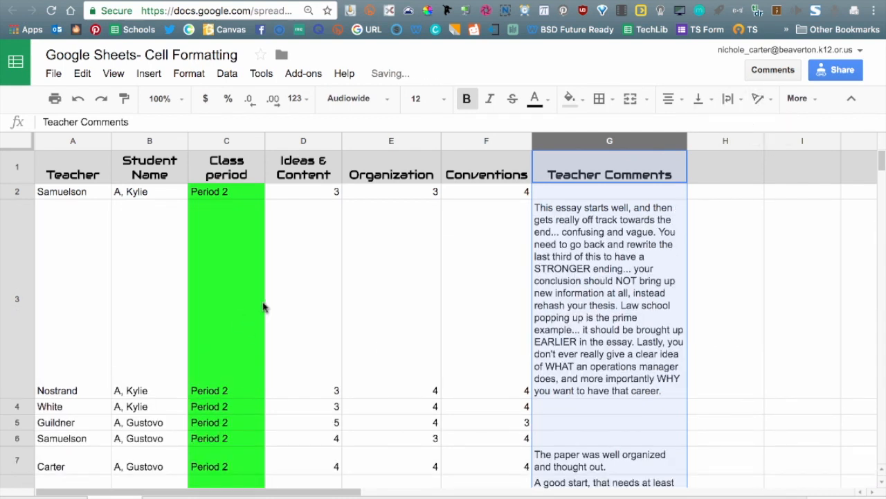
{"action": "left_click_drag", "start_coordinate": [687, 143], "coordinate": [770, 158]}
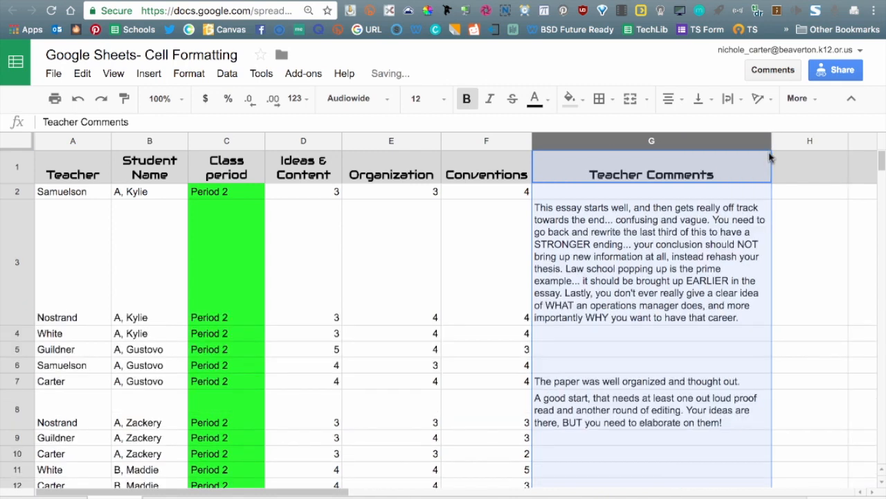
{"action": "left_click", "coordinate": [338, 270]}
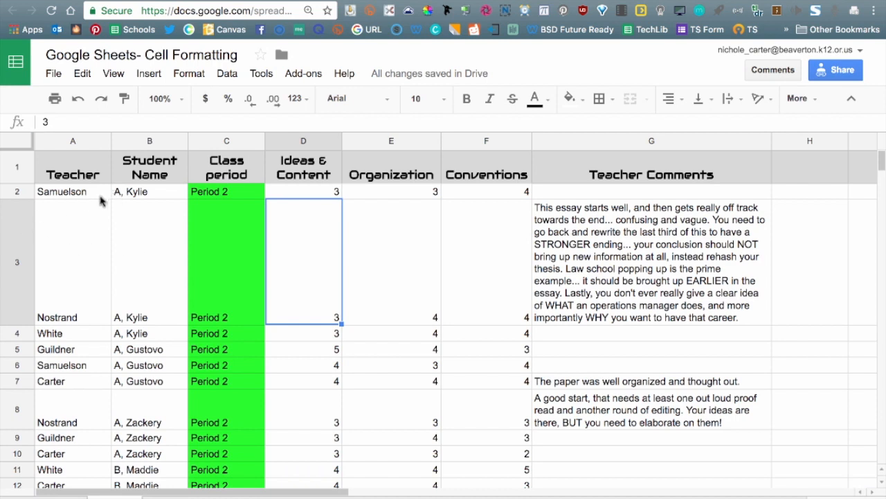
- Fill the header row with dark gray and set its text color to white
{"action": "left_click", "coordinate": [56, 179]}
{"action": "left_click", "coordinate": [8, 171]}
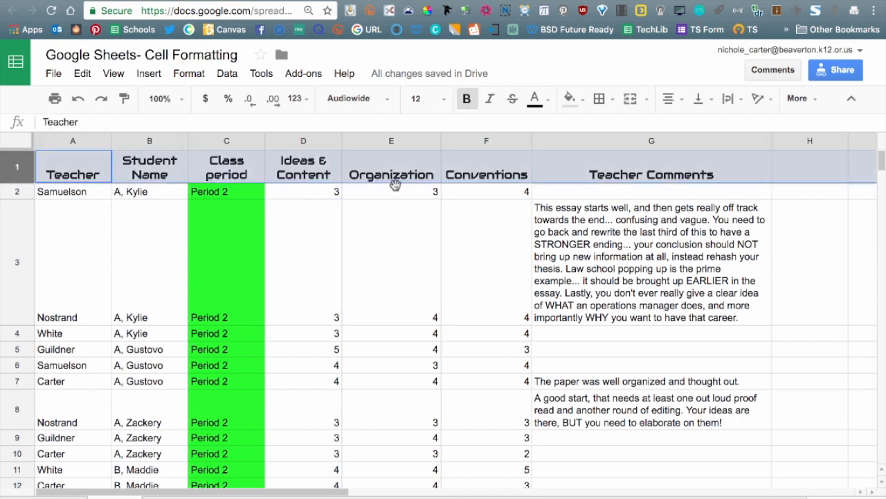
{"action": "left_click", "coordinate": [576, 101]}
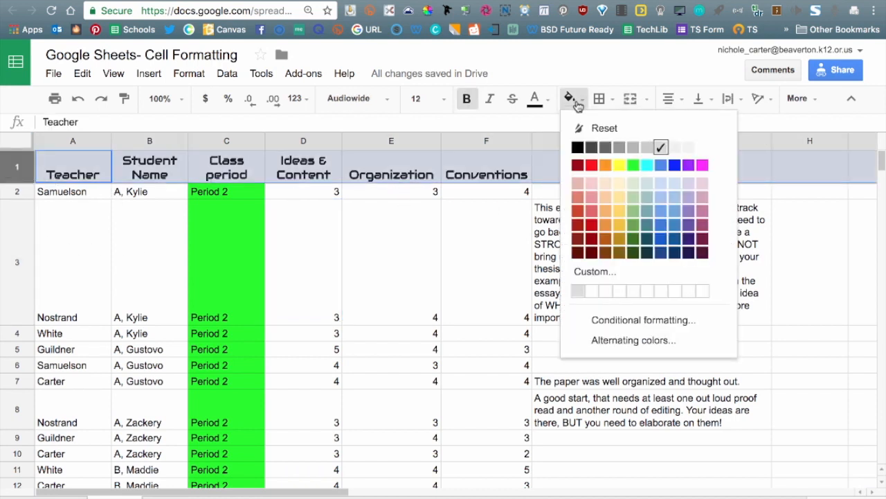
{"action": "left_click", "coordinate": [605, 148]}
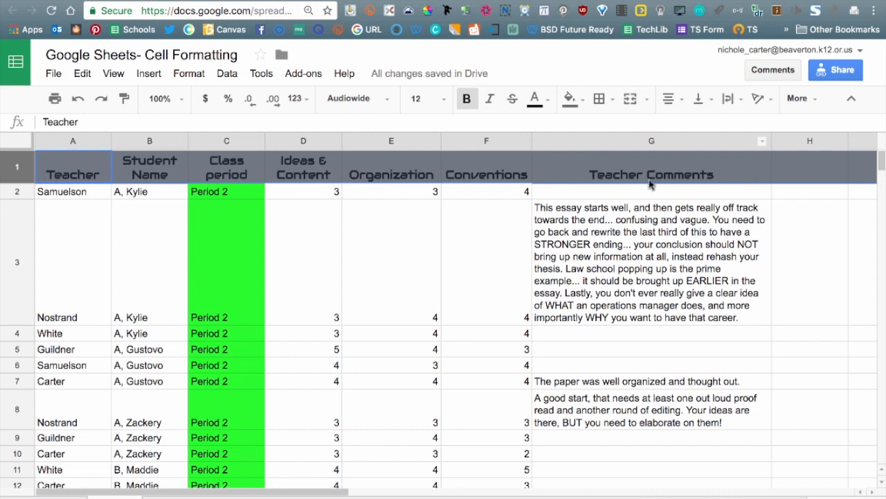
{"action": "left_click", "coordinate": [540, 105]}
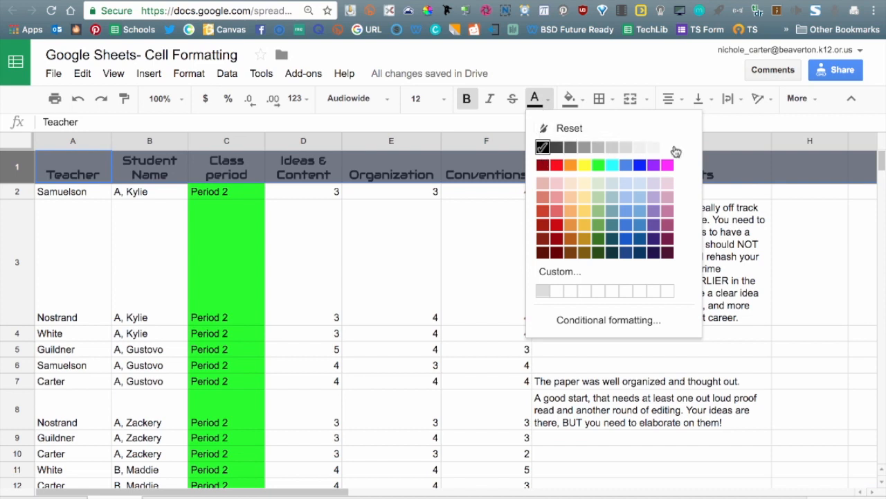
{"action": "left_click", "coordinate": [669, 148]}
{"action": "left_click", "coordinate": [683, 211]}
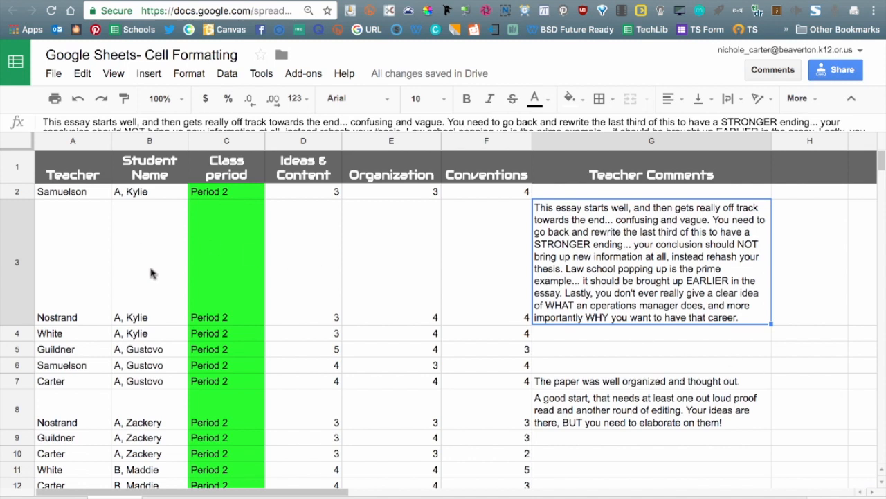
- Make all the student names in B2:B14 bold
{"action": "left_click", "coordinate": [80, 194]}
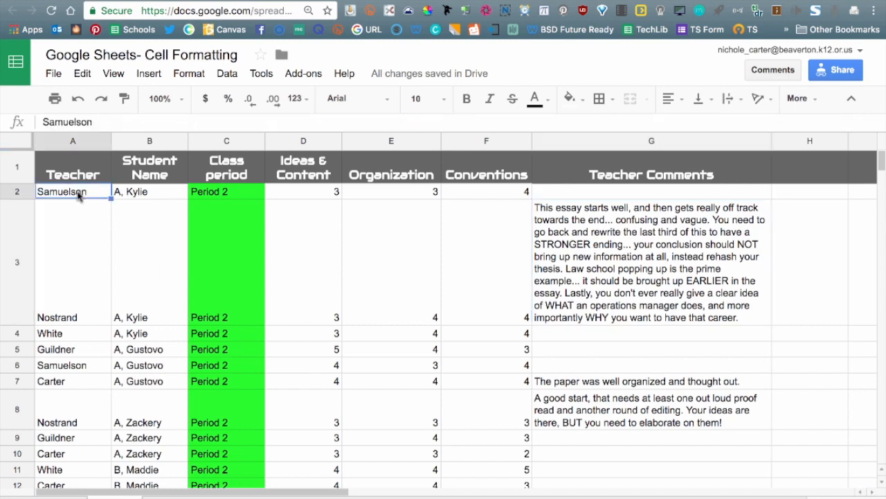
{"action": "scroll", "coordinate": [74, 281], "scroll_direction": "down", "scroll_amount": 3}
{"action": "scroll", "coordinate": [74, 282], "scroll_direction": "down", "scroll_amount": 2}
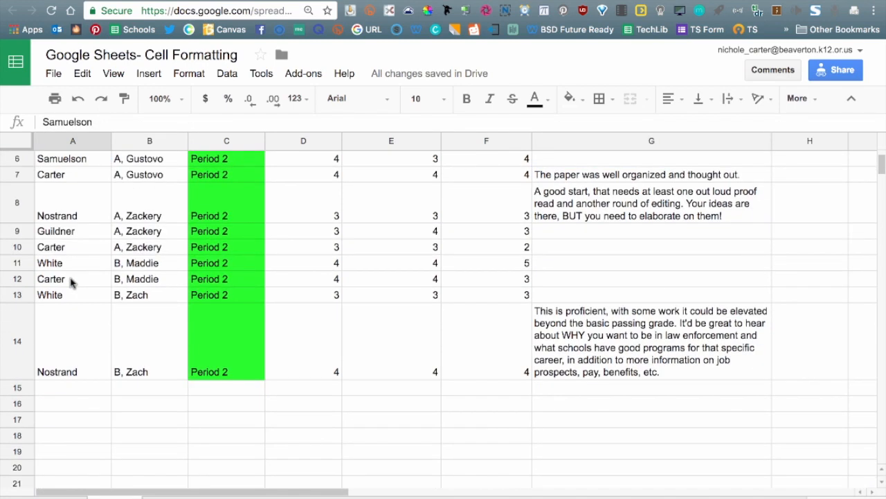
{"action": "scroll", "coordinate": [74, 282], "scroll_direction": "up", "scroll_amount": 5}
{"action": "left_click", "coordinate": [142, 191]}
{"action": "scroll", "coordinate": [141, 191], "scroll_direction": "down", "scroll_amount": 5}
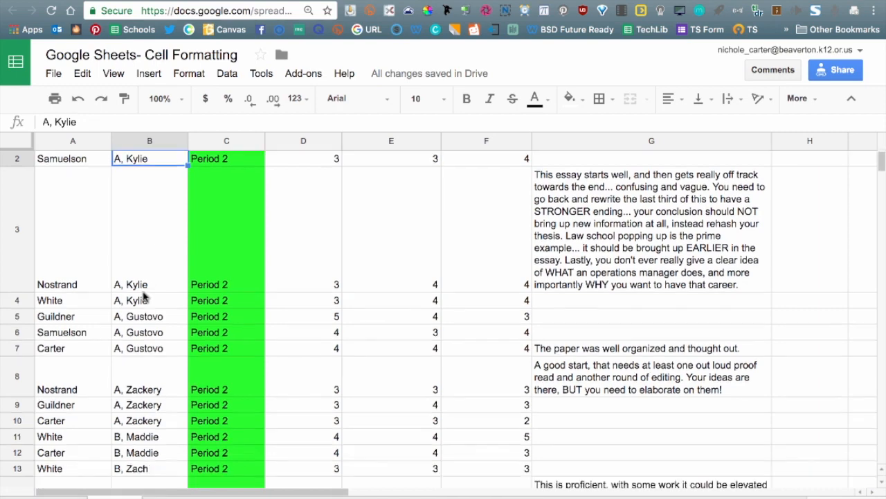
{"action": "scroll", "coordinate": [158, 293], "scroll_direction": "up", "scroll_amount": 3}
{"action": "left_click", "coordinate": [151, 338], "text": "shift"}
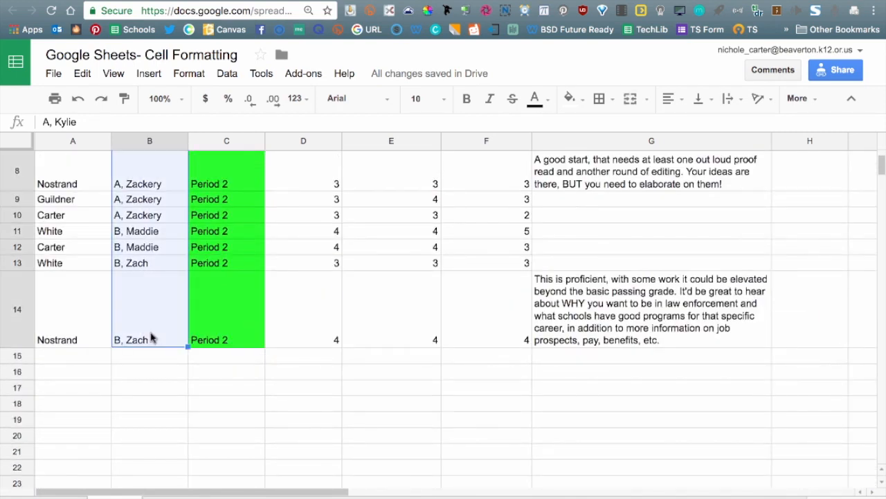
{"action": "left_click", "coordinate": [469, 103]}
{"action": "scroll", "coordinate": [191, 226], "scroll_direction": "up", "scroll_amount": 5}
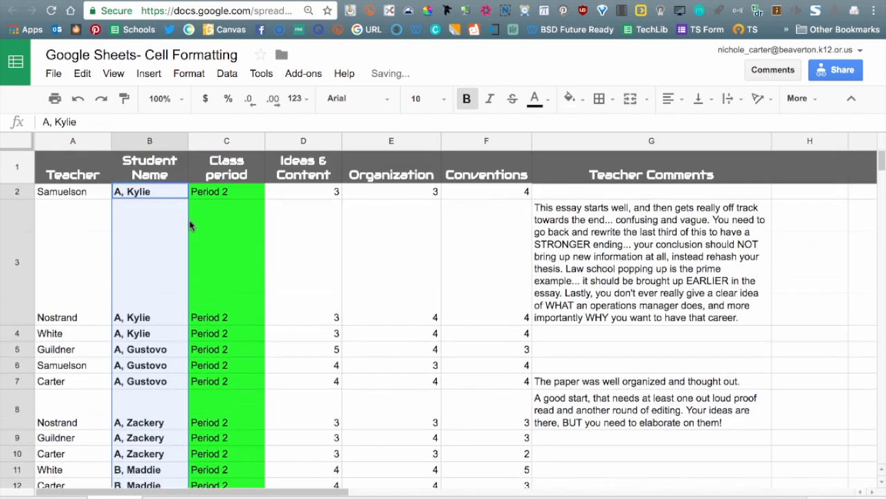
- Reset the fill color of the class period cells C2:C14
{"action": "left_click", "coordinate": [247, 278]}
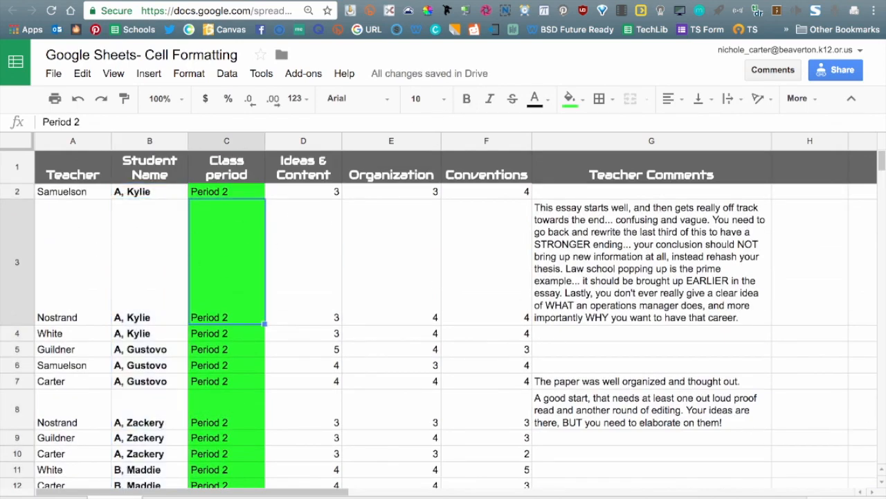
{"action": "left_click", "coordinate": [218, 195]}
{"action": "scroll", "coordinate": [230, 257], "scroll_direction": "down", "scroll_amount": 5}
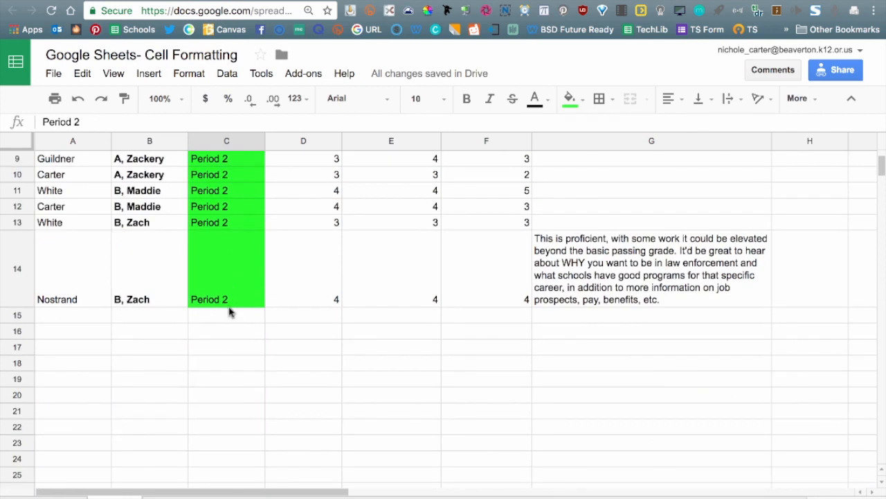
{"action": "left_click", "coordinate": [228, 300], "text": "shift"}
{"action": "left_click", "coordinate": [571, 98]}
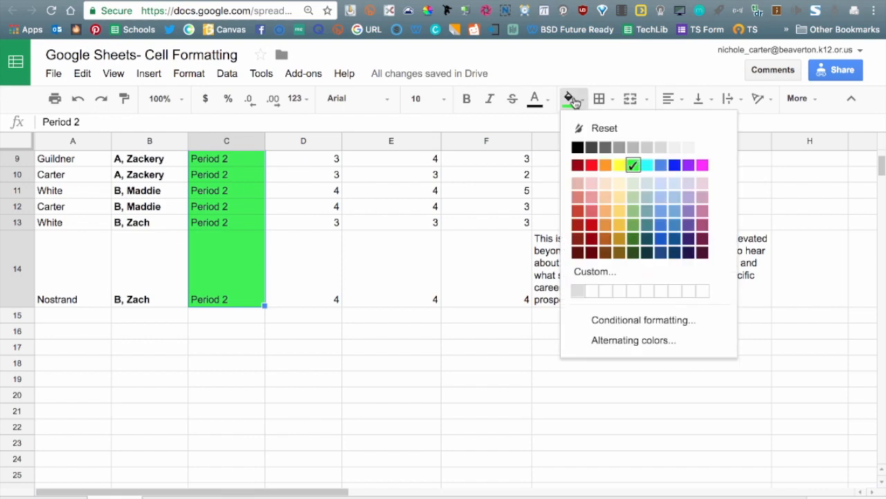
{"action": "left_click", "coordinate": [619, 130]}
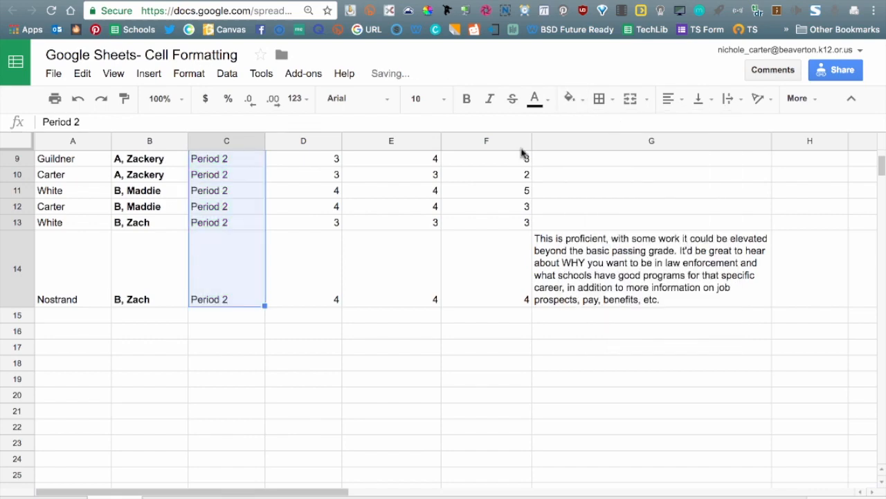
{"action": "scroll", "coordinate": [297, 232], "scroll_direction": "up", "scroll_amount": 5}
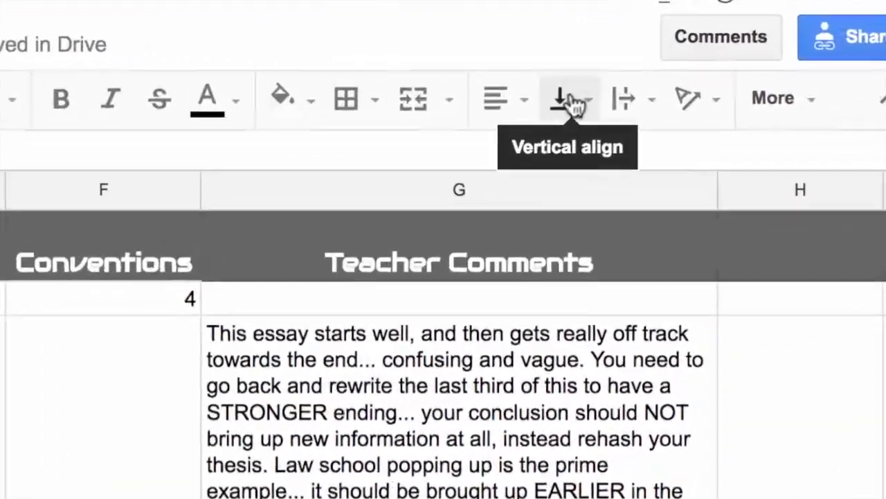
- Center the class period cells C2:C14 horizontally
{"action": "left_click", "coordinate": [672, 99]}
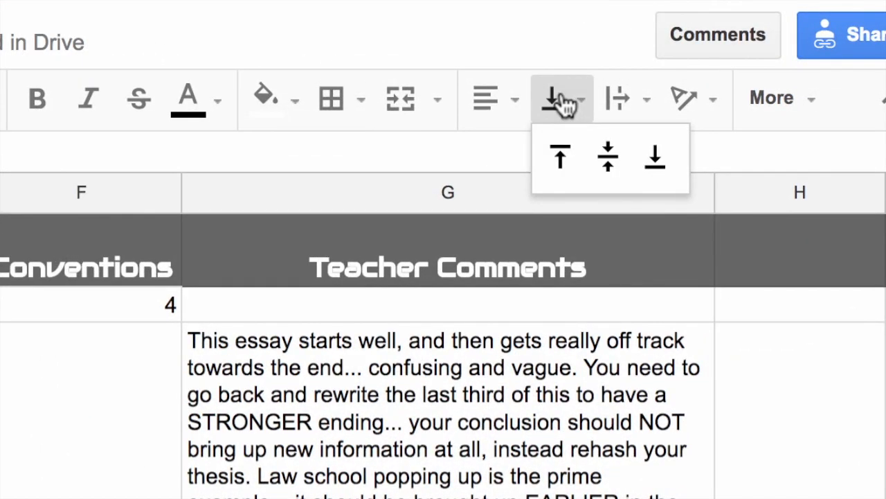
{"action": "left_click", "coordinate": [563, 101]}
{"action": "left_click", "coordinate": [485, 97]}
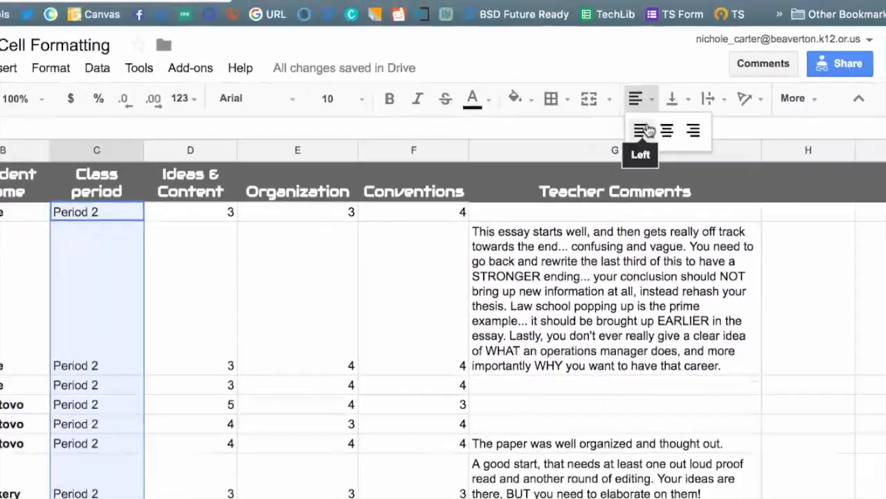
{"action": "left_click", "coordinate": [667, 131]}
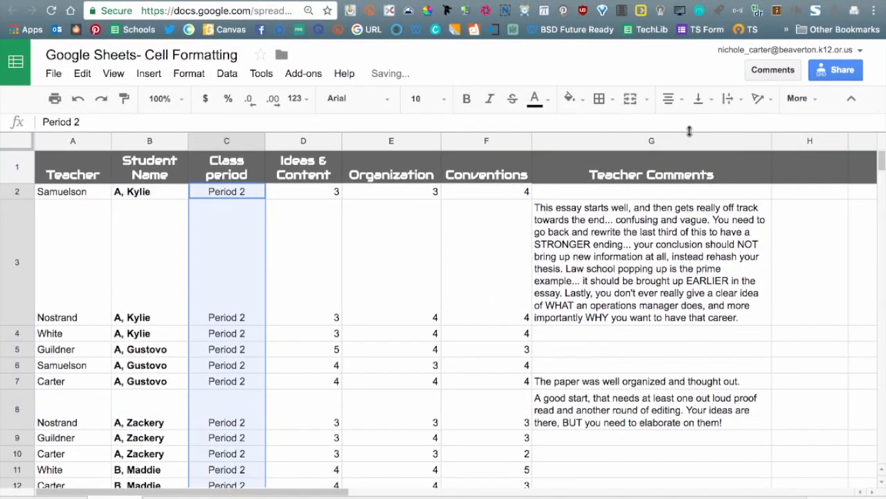
- Align the Ideas & Content, Organization and Conventions columns to the top vertically, and restore their bottom alignment
{"action": "left_click", "coordinate": [303, 196]}
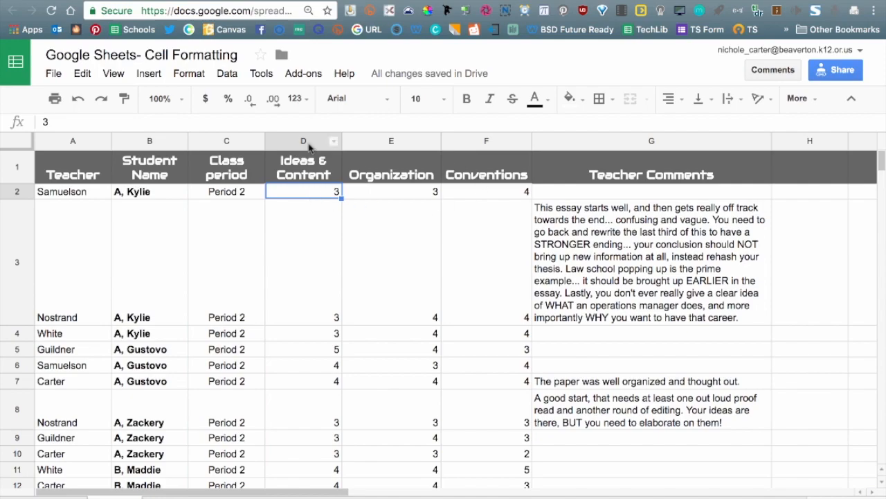
{"action": "left_click", "coordinate": [333, 140]}
{"action": "left_click", "coordinate": [487, 141], "text": "shift"}
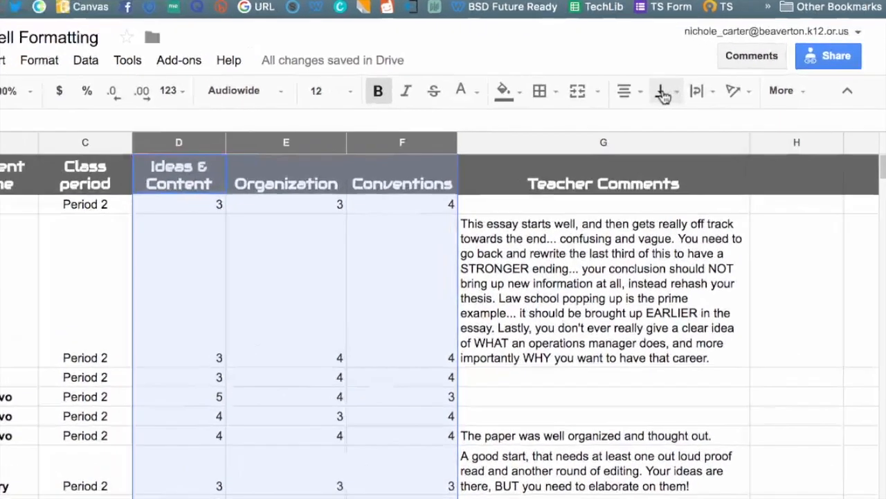
{"action": "left_click", "coordinate": [700, 101]}
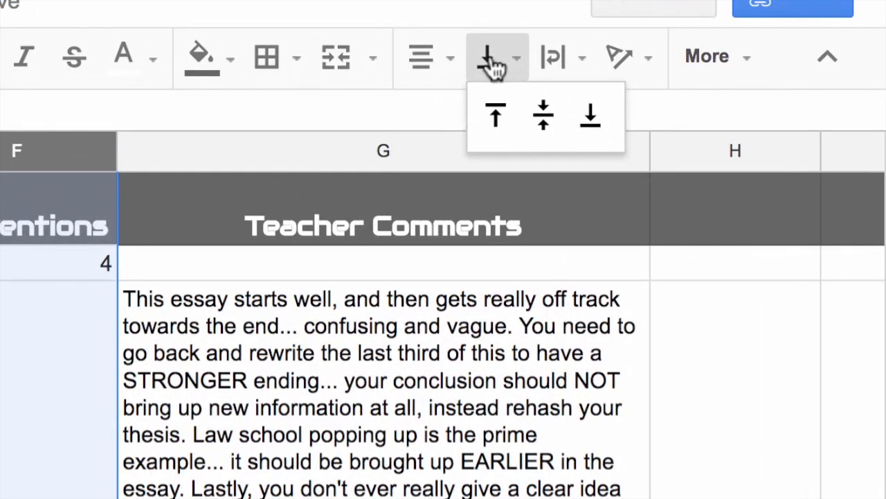
{"action": "left_click", "coordinate": [471, 74]}
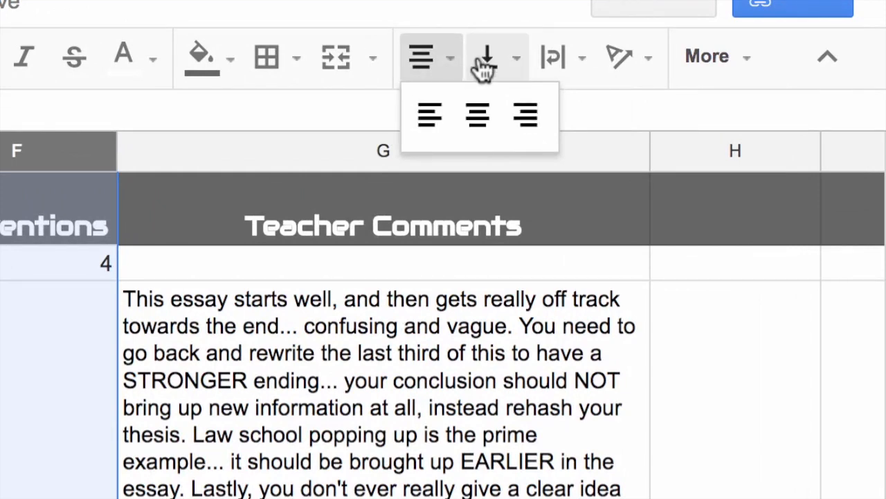
{"action": "left_click", "coordinate": [485, 66]}
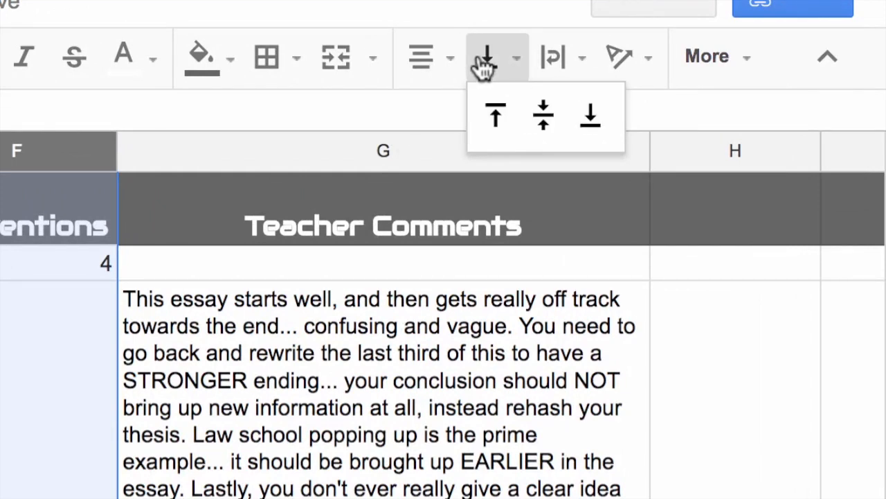
{"action": "left_click", "coordinate": [503, 128]}
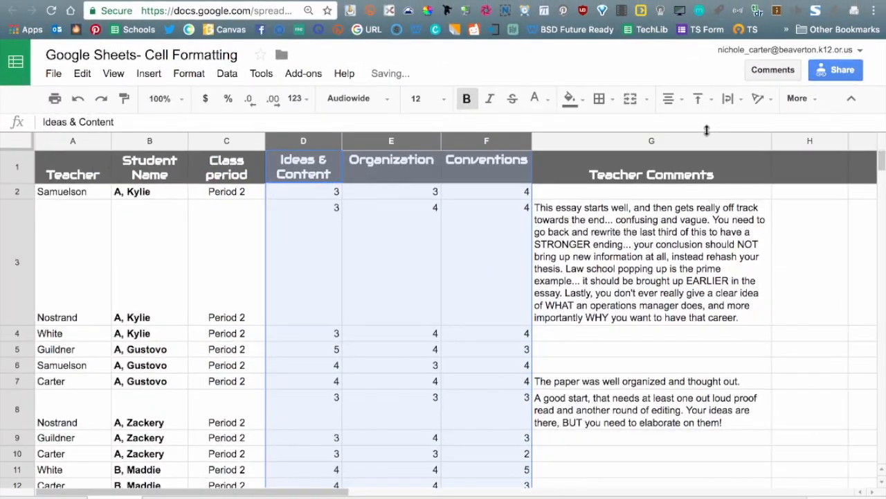
{"action": "left_click", "coordinate": [698, 99]}
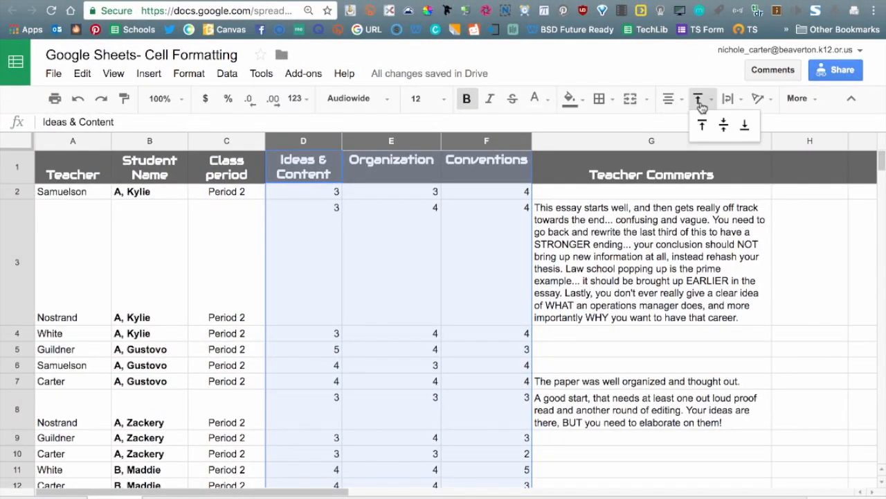
{"action": "left_click", "coordinate": [747, 124]}
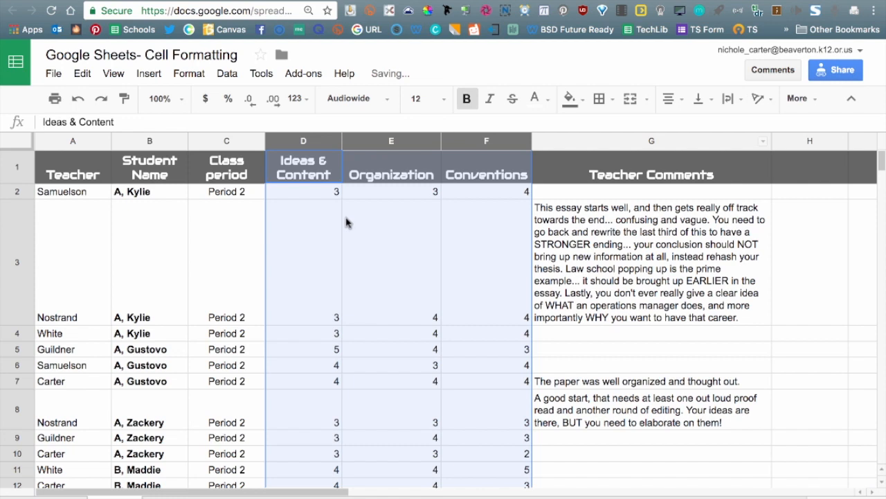
- Try middle vertical alignment on the whole of row 3 and switch the row to top alignment
{"action": "left_click", "coordinate": [156, 270]}
{"action": "left_click", "coordinate": [3, 261]}
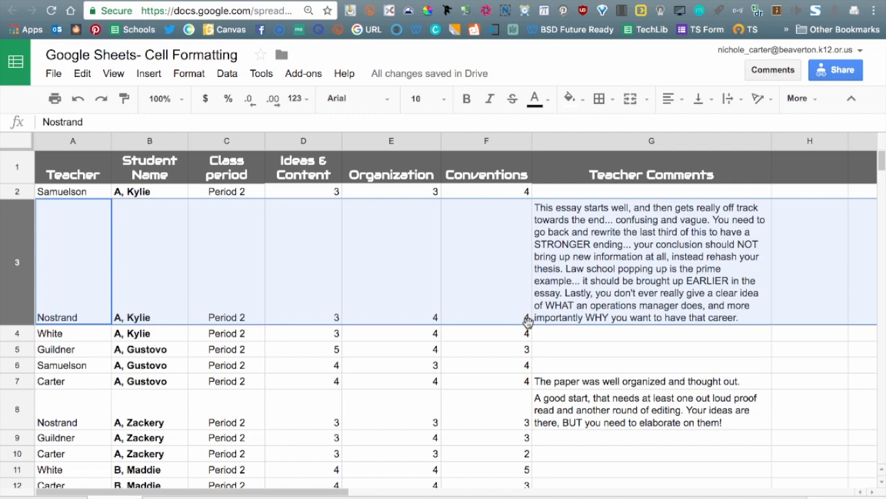
{"action": "left_click", "coordinate": [731, 101]}
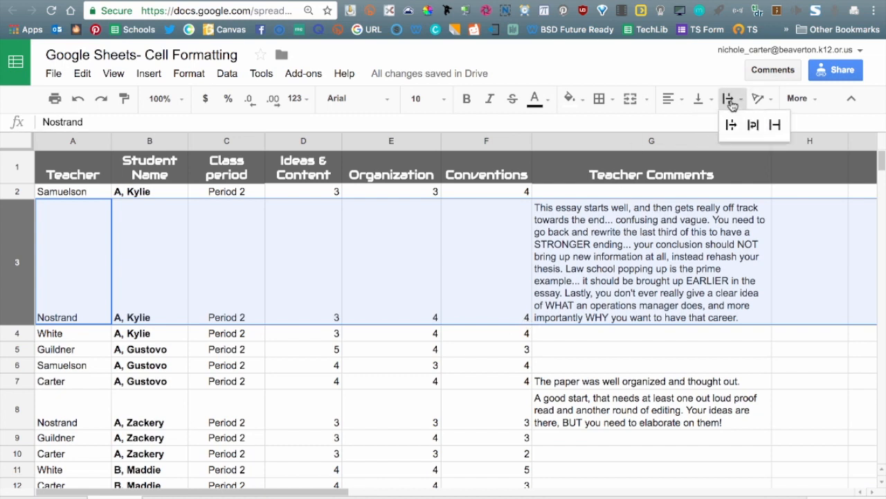
{"action": "left_click", "coordinate": [732, 105]}
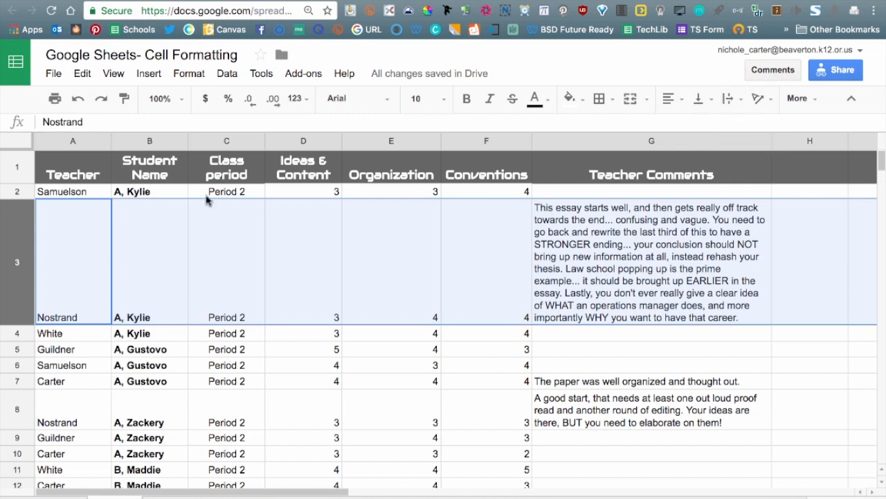
{"action": "left_click", "coordinate": [699, 99]}
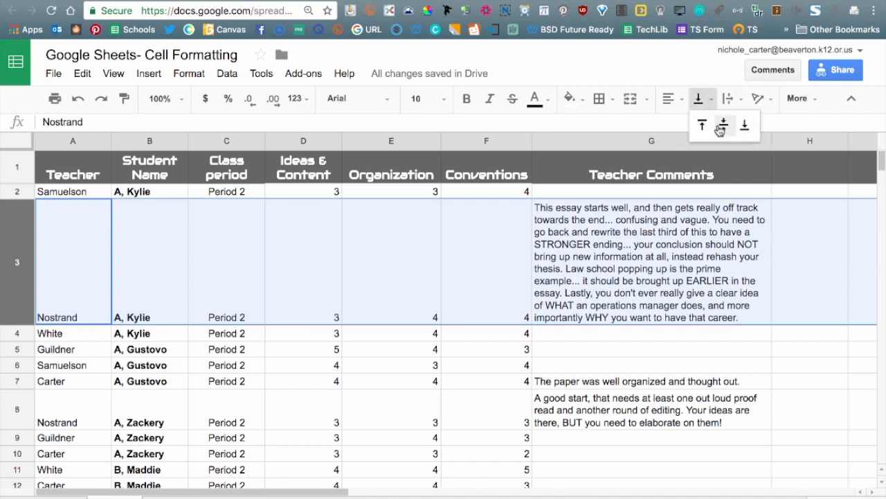
{"action": "left_click", "coordinate": [722, 124]}
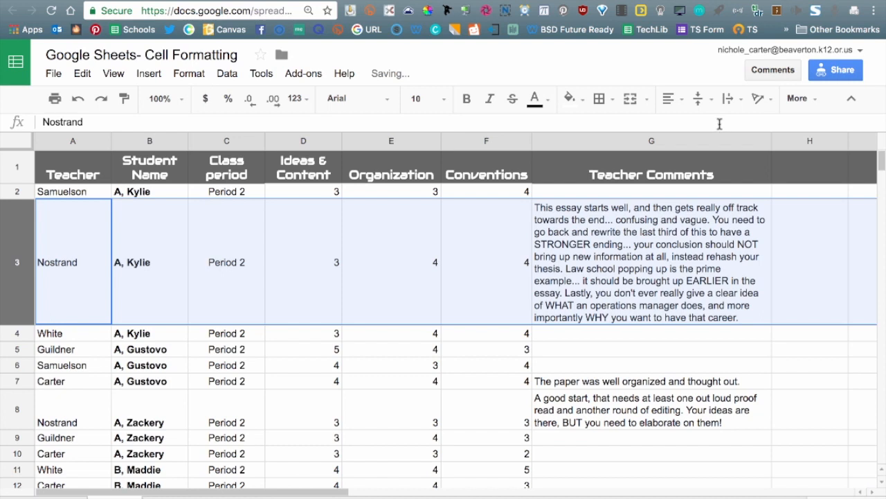
{"action": "left_click", "coordinate": [698, 99]}
{"action": "left_click", "coordinate": [700, 121]}
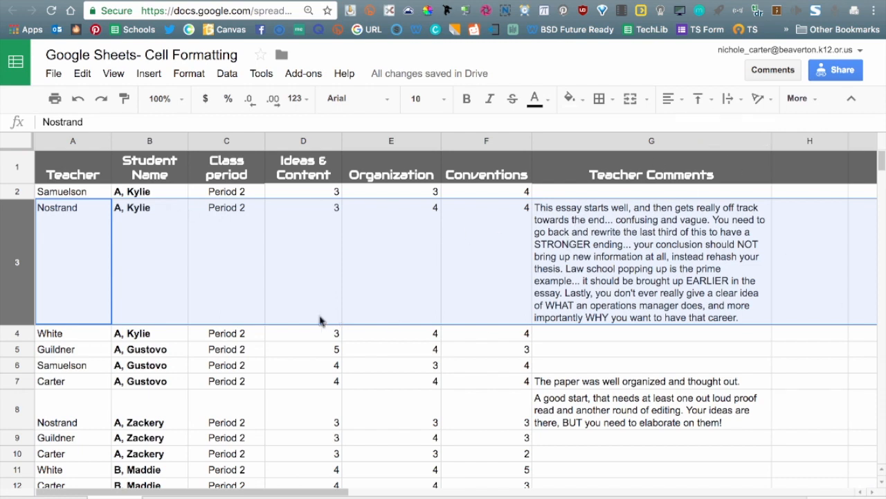
{"action": "left_click", "coordinate": [50, 193]}
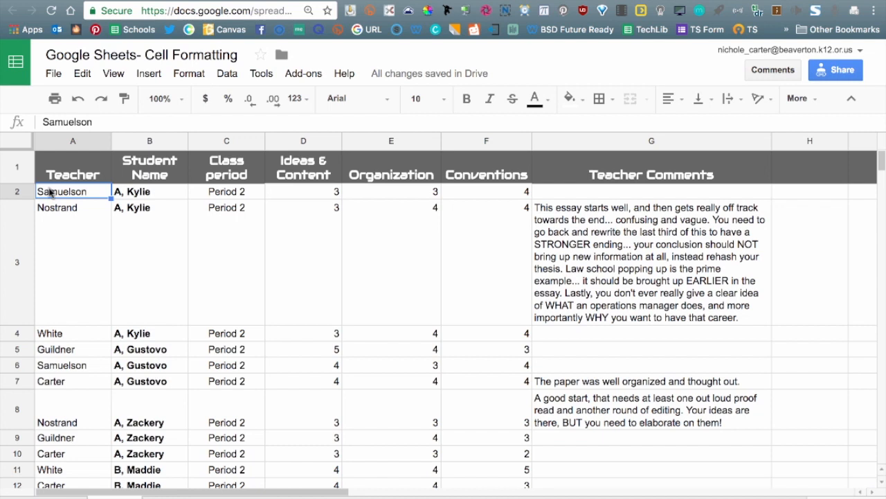
{"action": "left_click", "coordinate": [330, 295]}
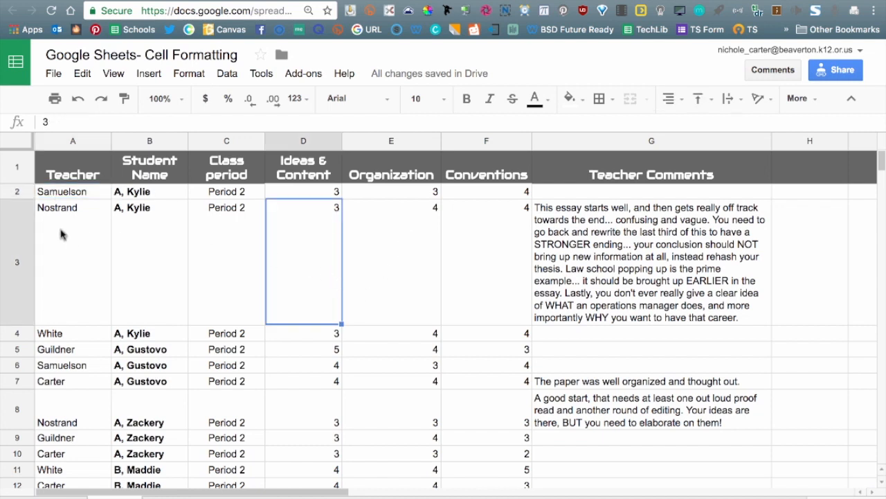
{"action": "left_click", "coordinate": [54, 196]}
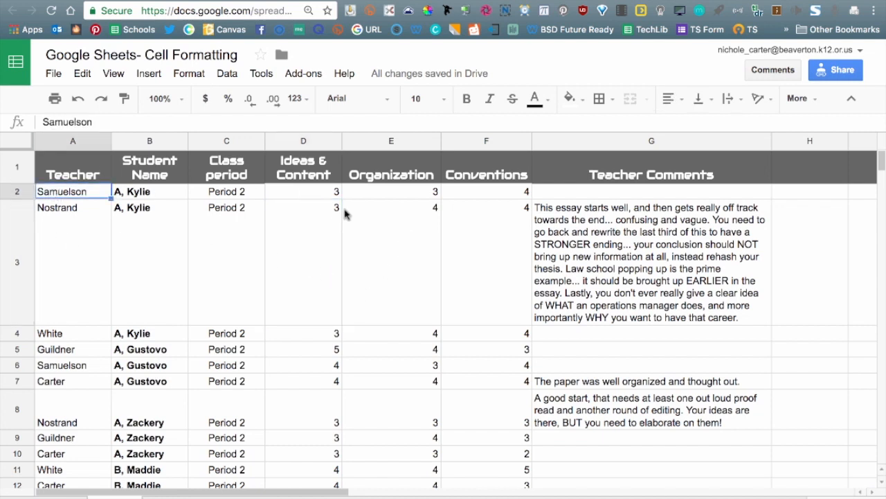
{"action": "left_click", "coordinate": [72, 144]}
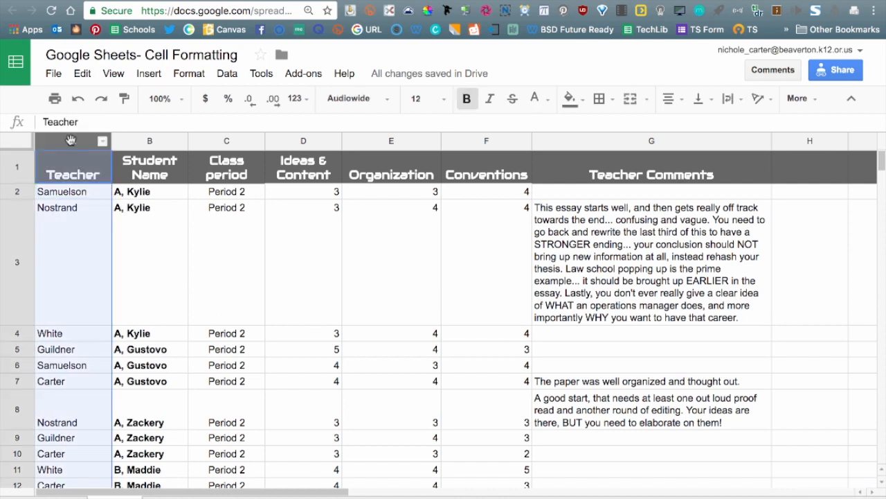
{"action": "left_click", "coordinate": [72, 208]}
{"action": "left_click", "coordinate": [69, 194]}
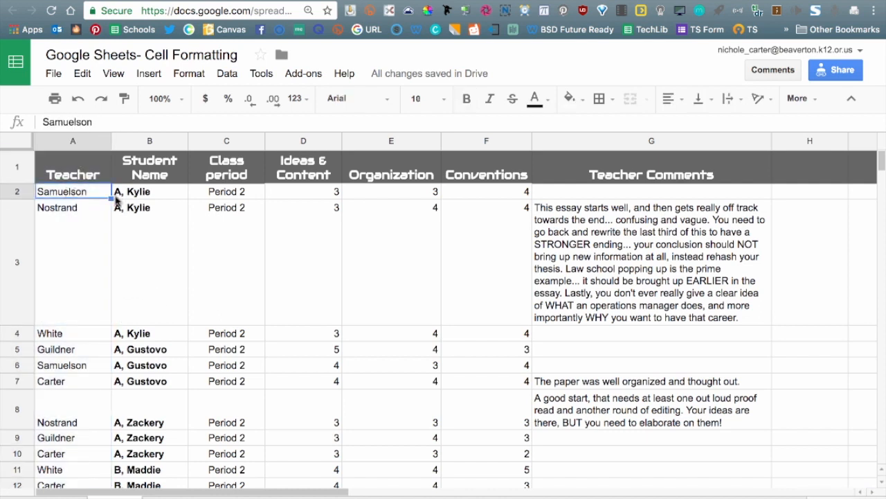
- Freeze the header row by freezing 1 row of the sheet
{"action": "left_click", "coordinate": [11, 170]}
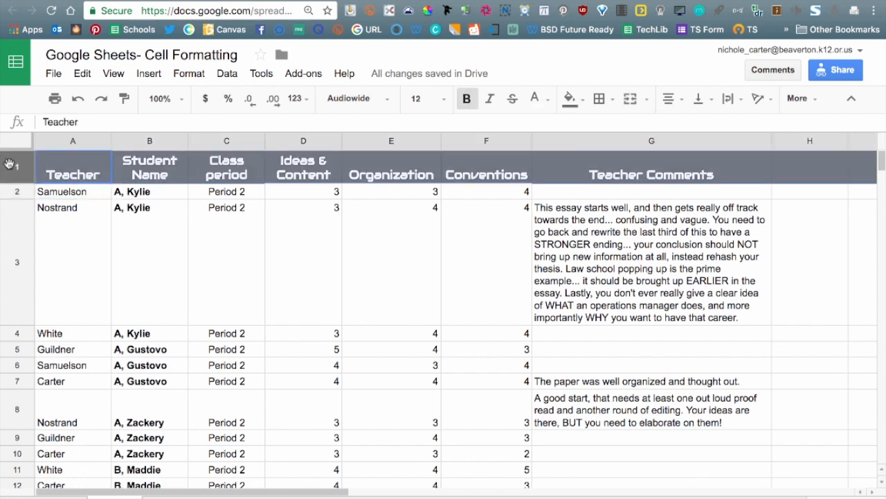
{"action": "left_click", "coordinate": [82, 73]}
{"action": "mouse_move", "coordinate": [154, 73]}
{"action": "mouse_move", "coordinate": [119, 75]}
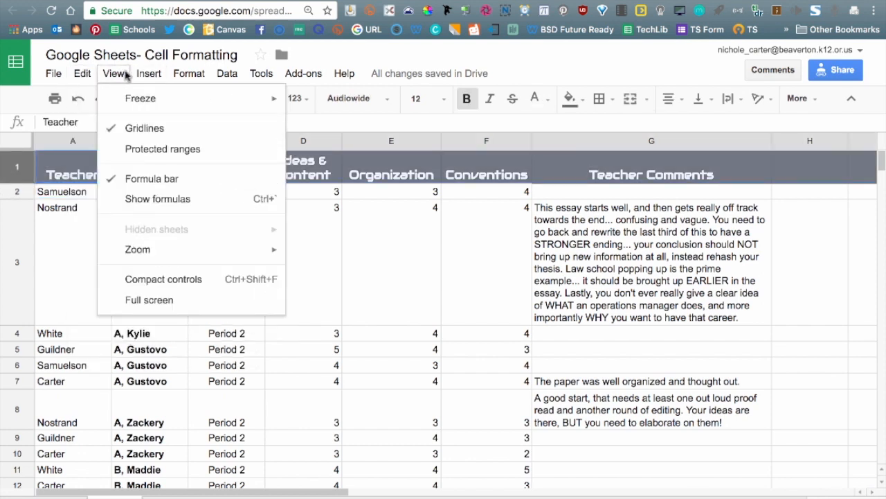
{"action": "mouse_move", "coordinate": [139, 102]}
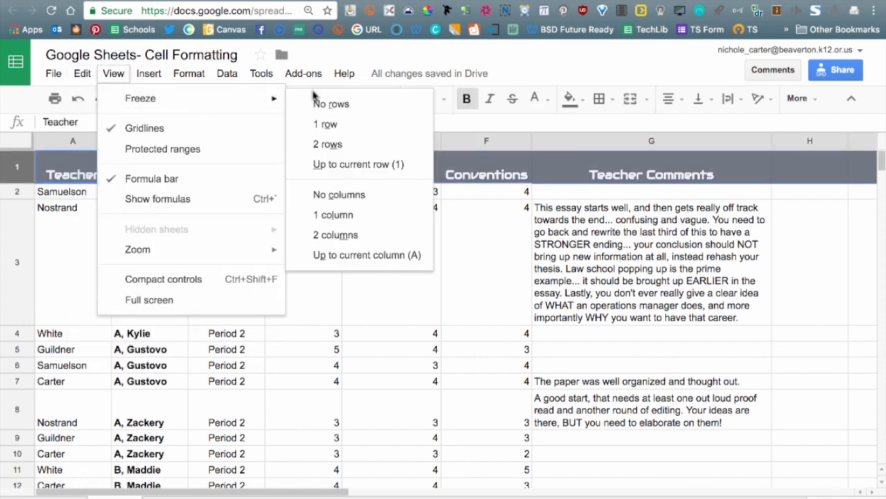
{"action": "left_click", "coordinate": [339, 124]}
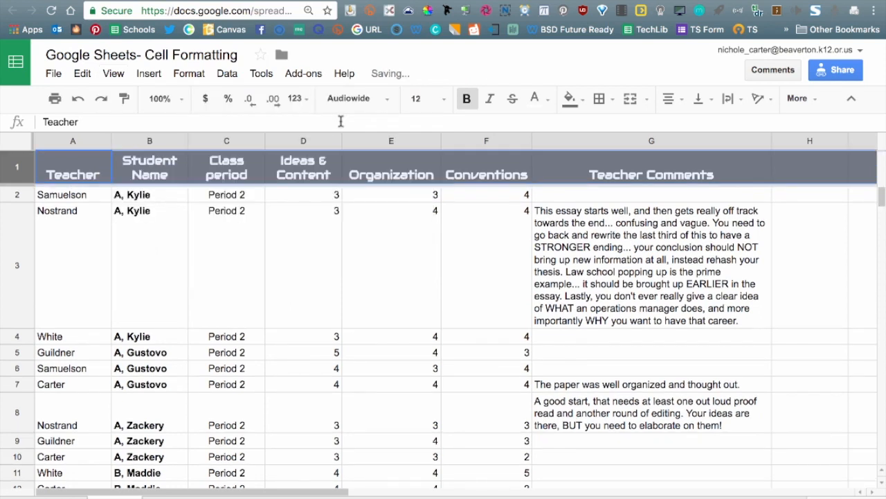
- Tilt the text of the teacher names in A2:A14 upward by 45°
{"action": "left_click", "coordinate": [101, 247]}
{"action": "left_click", "coordinate": [88, 197]}
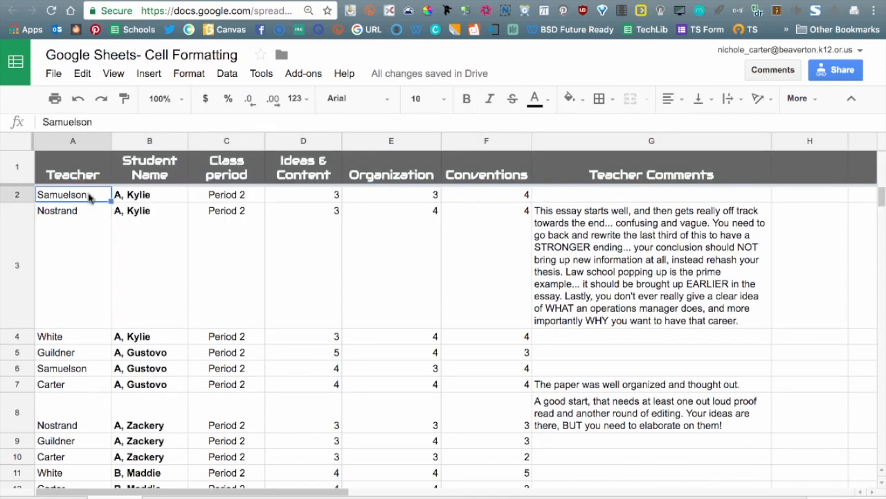
{"action": "scroll", "coordinate": [73, 315], "scroll_direction": "down", "scroll_amount": 5}
{"action": "left_click", "coordinate": [73, 335], "text": "shift"}
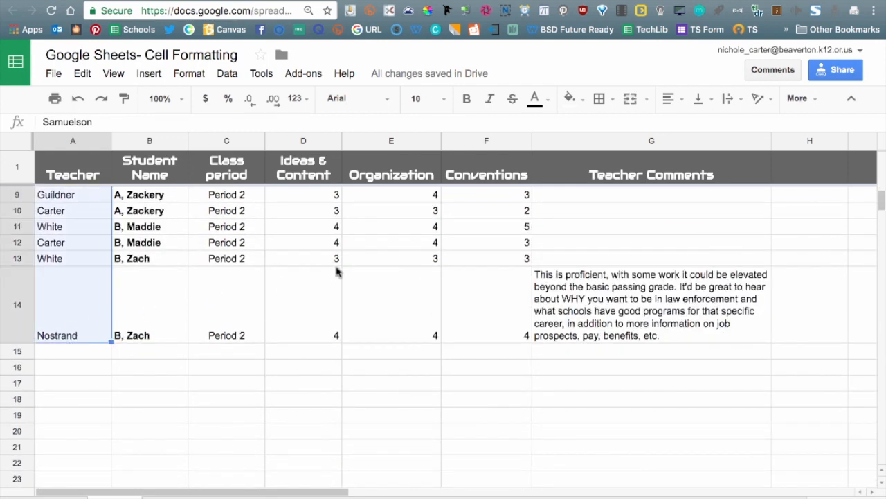
{"action": "left_click", "coordinate": [757, 101]}
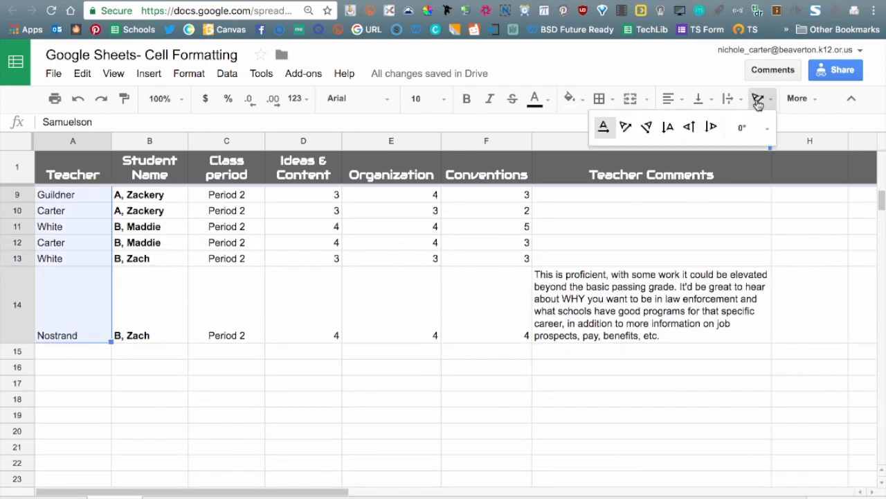
{"action": "left_click", "coordinate": [626, 128]}
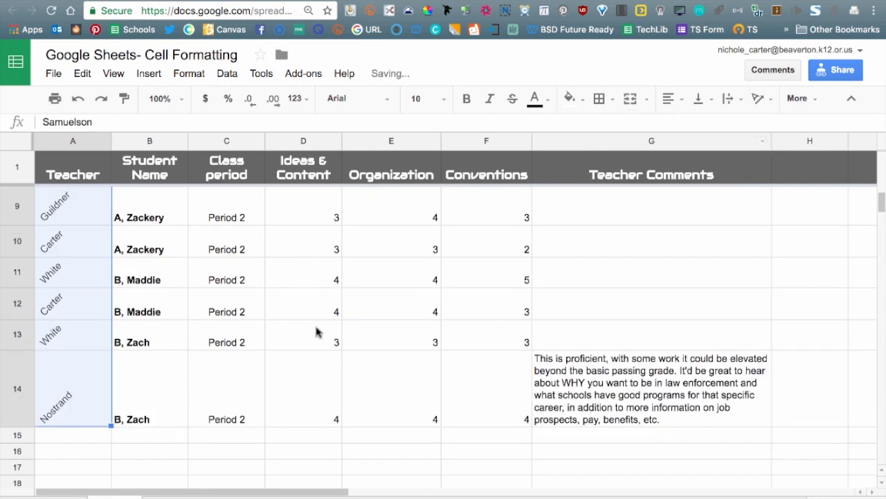
- Try tilting the teacher names in A2:A14 downward, and change their rotation to vertically stacked text
{"action": "scroll", "coordinate": [315, 329], "scroll_direction": "up", "scroll_amount": 5}
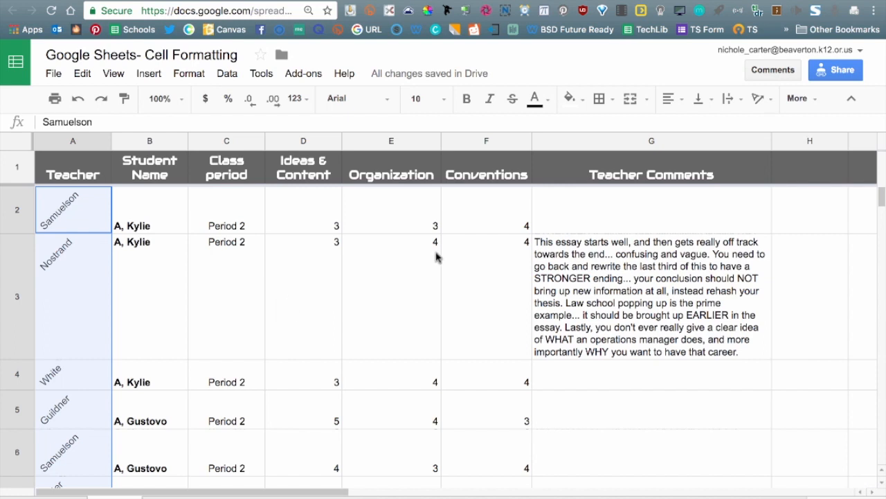
{"action": "left_click", "coordinate": [758, 98]}
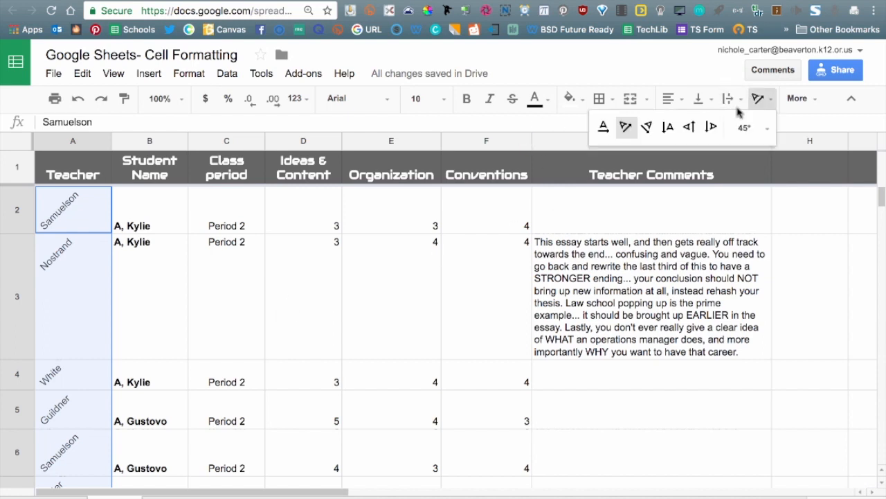
{"action": "left_click", "coordinate": [646, 130]}
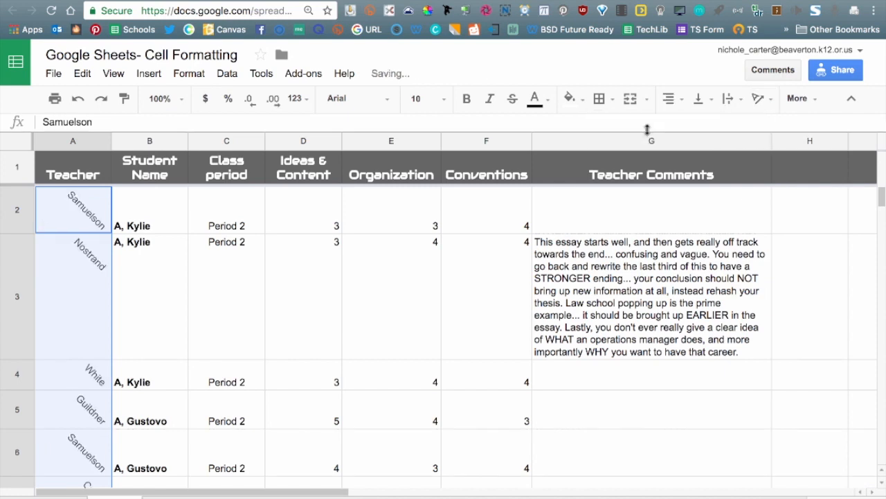
{"action": "left_click", "coordinate": [762, 102]}
{"action": "left_click", "coordinate": [667, 128]}
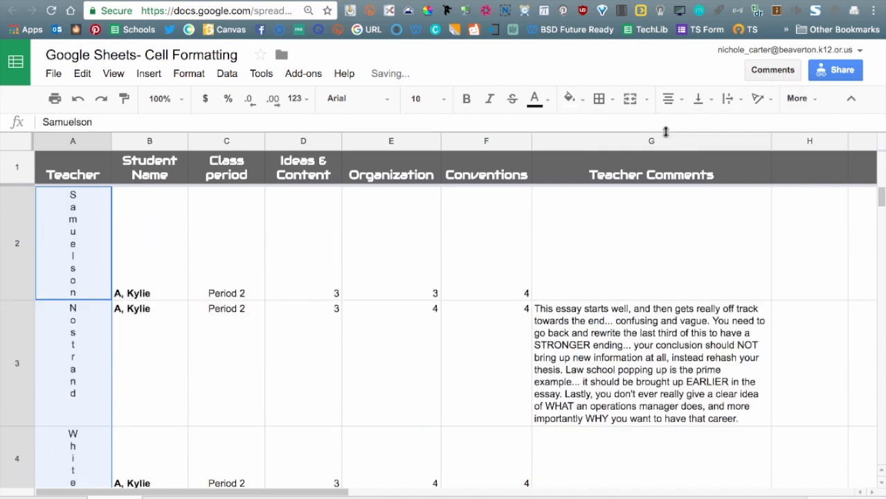
- Try rotating the text of the teacher names in A2:A14 fully upward and fully downward
{"action": "left_click", "coordinate": [758, 98]}
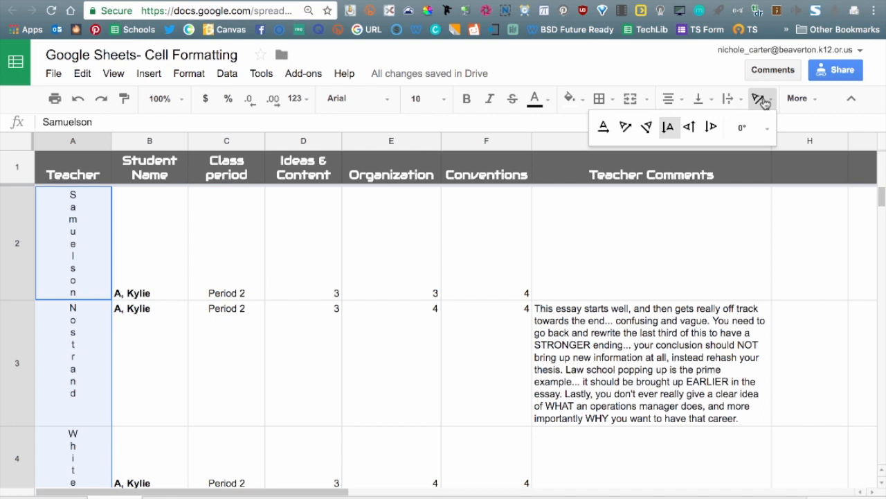
{"action": "left_click", "coordinate": [692, 128]}
{"action": "left_click", "coordinate": [796, 98]}
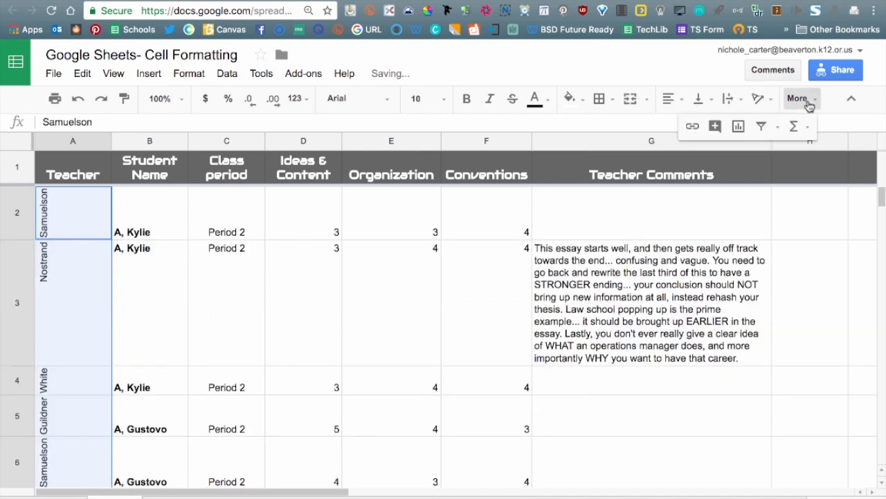
{"action": "left_click", "coordinate": [773, 101]}
{"action": "left_click", "coordinate": [714, 128]}
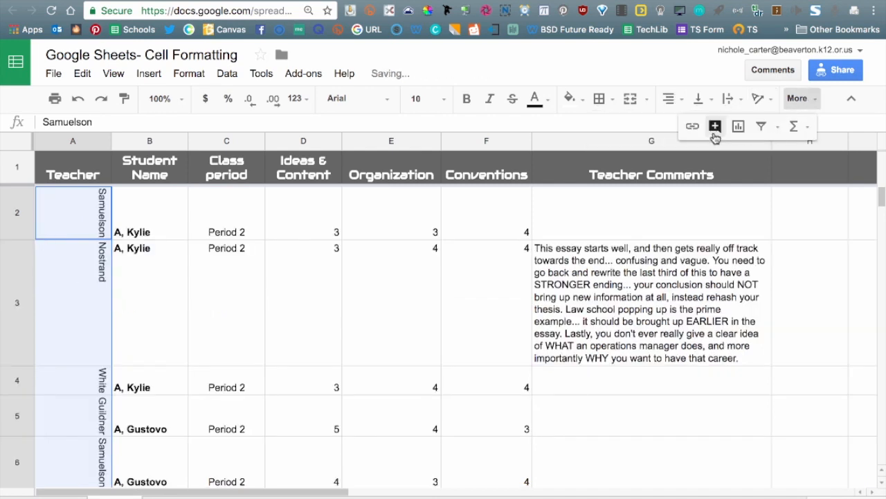
- Reset the teacher names in A2:A14 to no text rotation
{"action": "left_click", "coordinate": [772, 102]}
{"action": "left_click", "coordinate": [598, 126]}
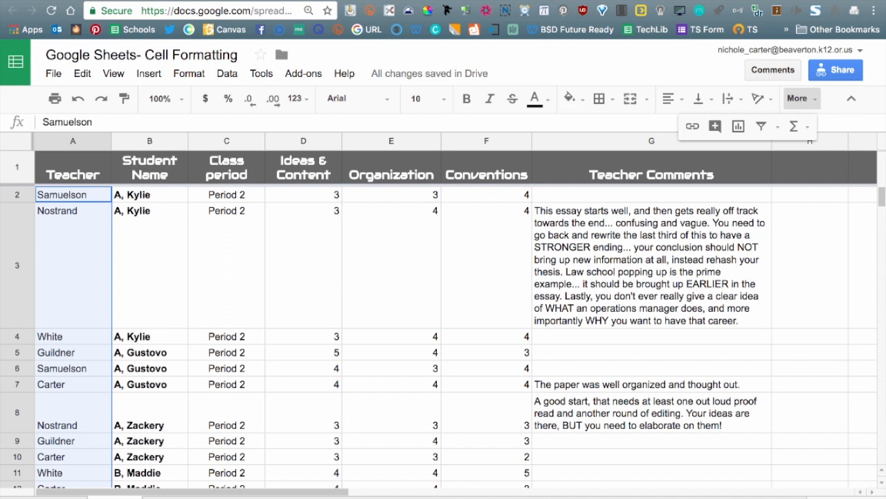
{"action": "left_click", "coordinate": [390, 387]}
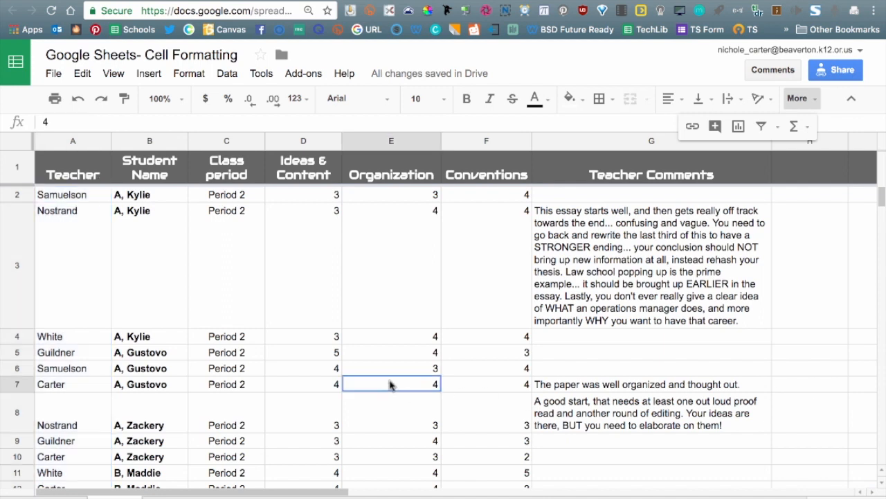
{"action": "left_click", "coordinate": [347, 315]}
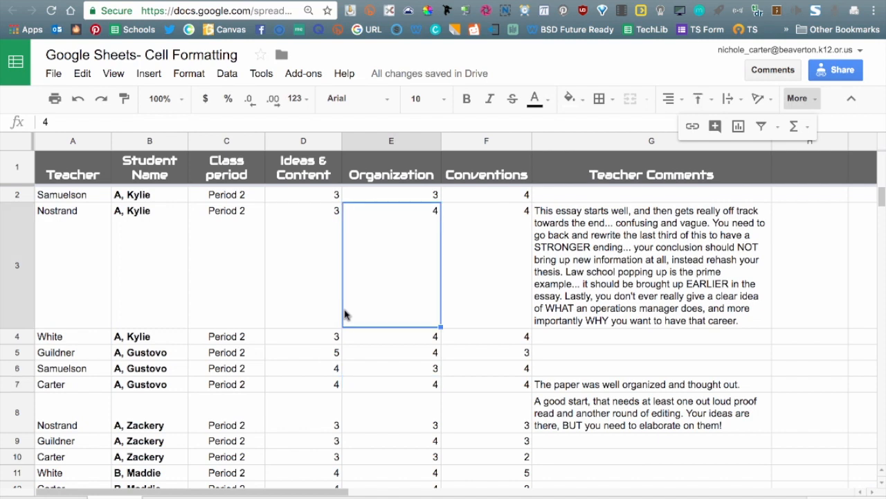
- Select the teacher names from A2 through A14 as one continuous range
{"action": "left_click", "coordinate": [108, 195]}
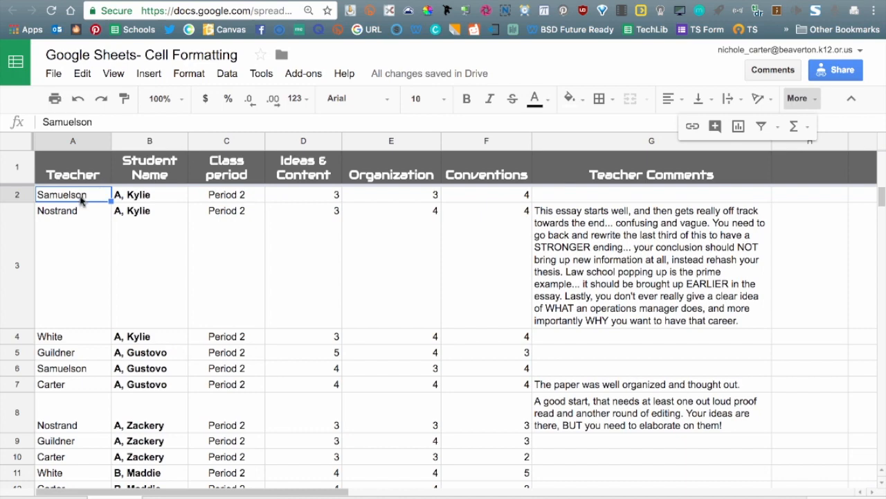
{"action": "scroll", "coordinate": [68, 312], "scroll_direction": "down", "scroll_amount": 5}
{"action": "left_click", "coordinate": [96, 279]}
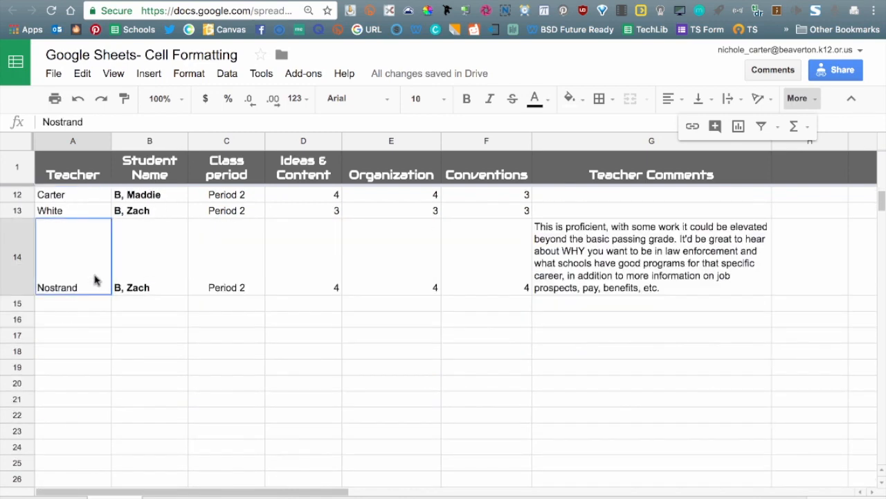
{"action": "scroll", "coordinate": [86, 287], "scroll_direction": "up", "scroll_amount": 5}
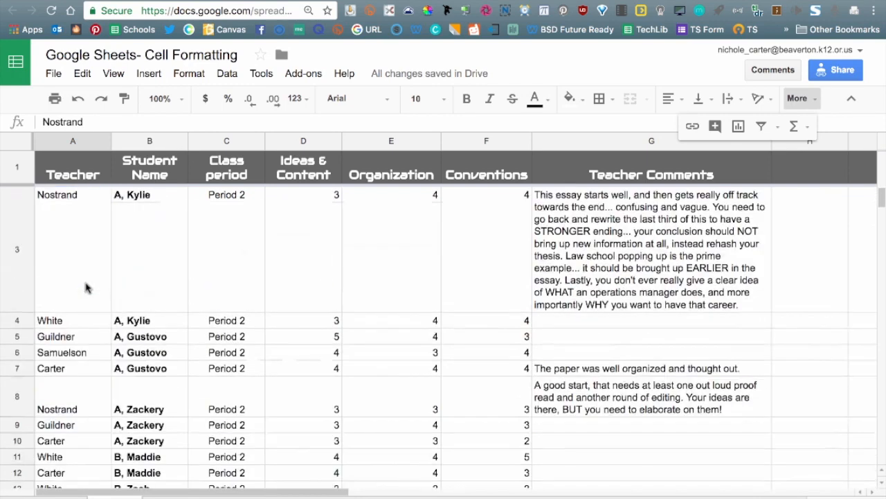
{"action": "left_click", "coordinate": [82, 195]}
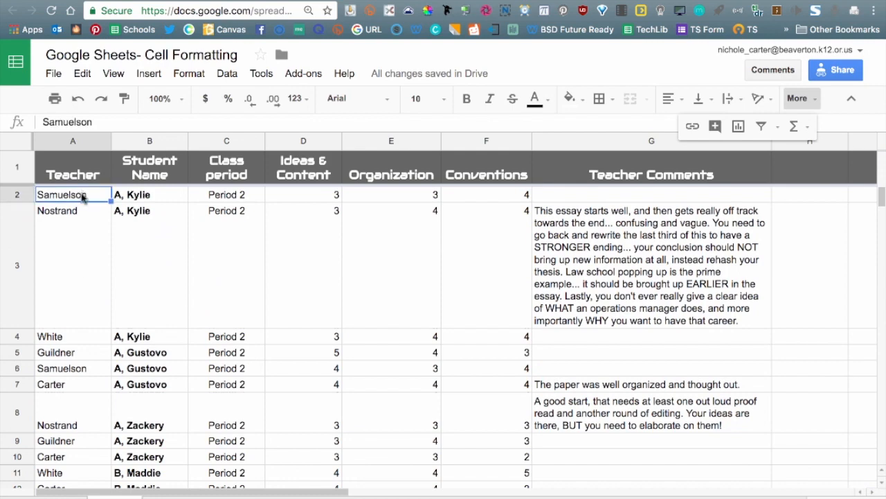
{"action": "scroll", "coordinate": [69, 277], "scroll_direction": "down", "scroll_amount": 5}
{"action": "left_click", "coordinate": [74, 262], "text": "shift"}
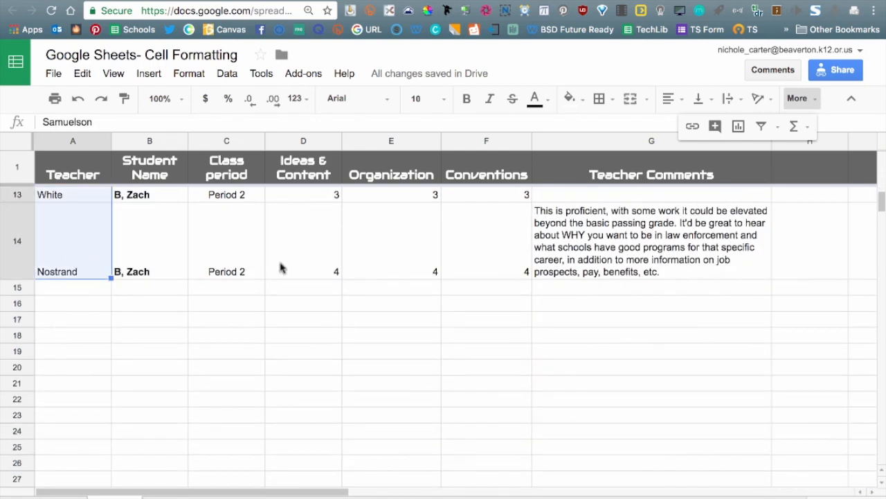
- Add a black right border to the whole of column A and set its line style to the thickest solid line
{"action": "left_click", "coordinate": [88, 142]}
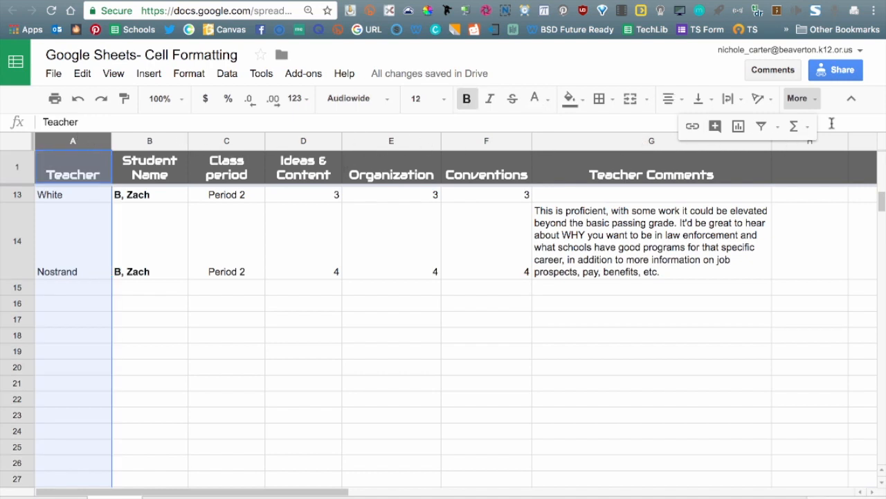
{"action": "left_click", "coordinate": [814, 105]}
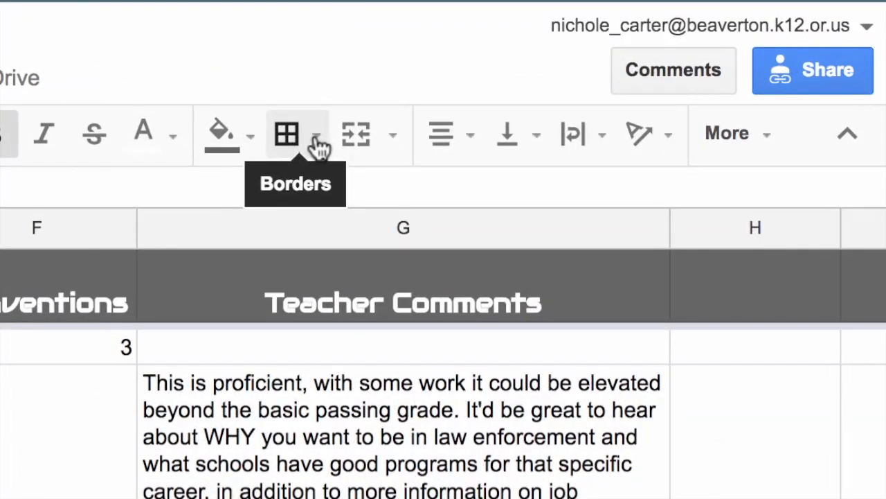
{"action": "left_click", "coordinate": [315, 139]}
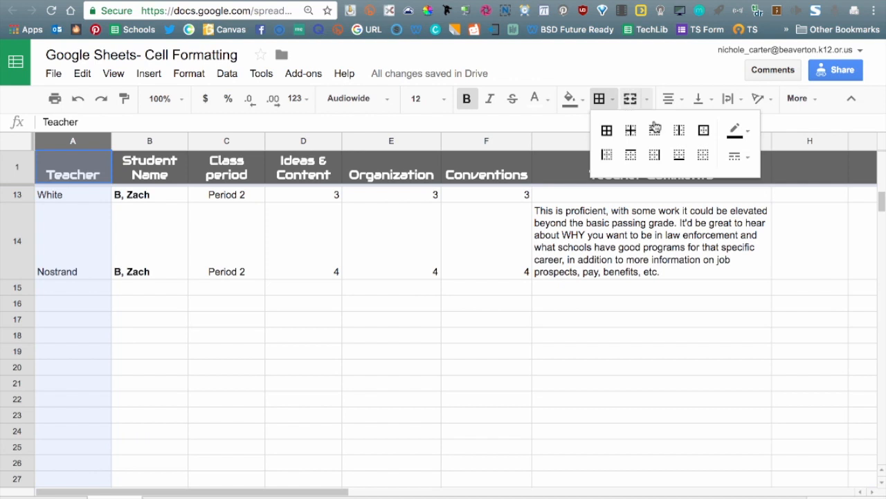
{"action": "left_click", "coordinate": [655, 155]}
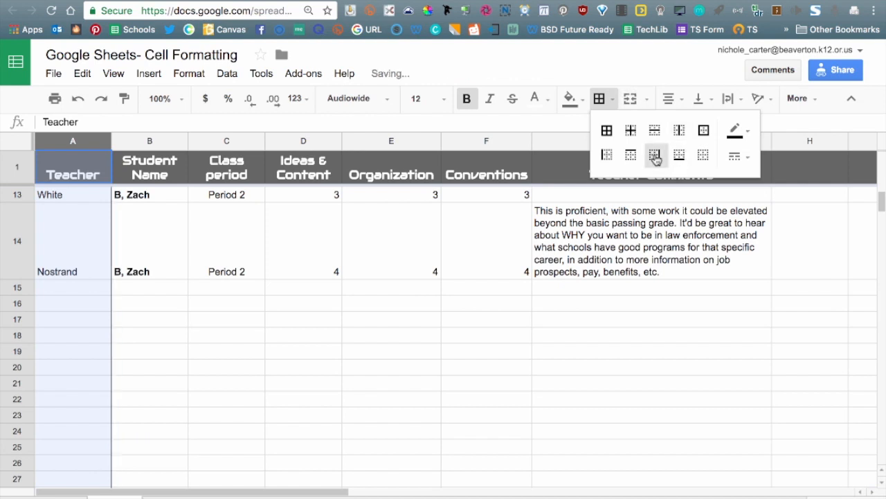
{"action": "left_click", "coordinate": [738, 133]}
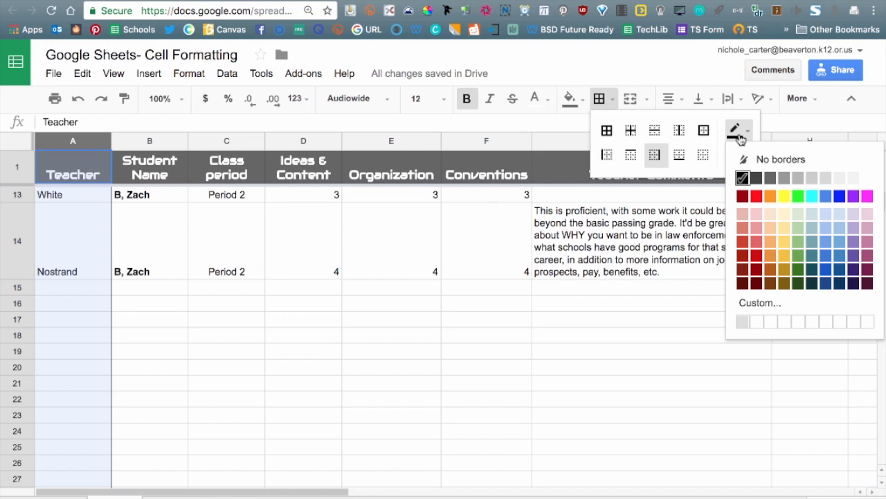
{"action": "left_click", "coordinate": [737, 134]}
{"action": "left_click", "coordinate": [739, 158]}
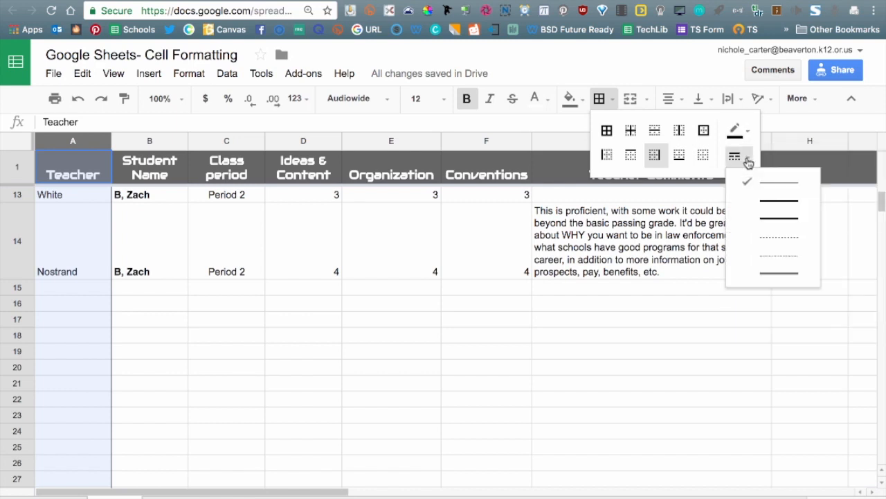
{"action": "left_click", "coordinate": [753, 219]}
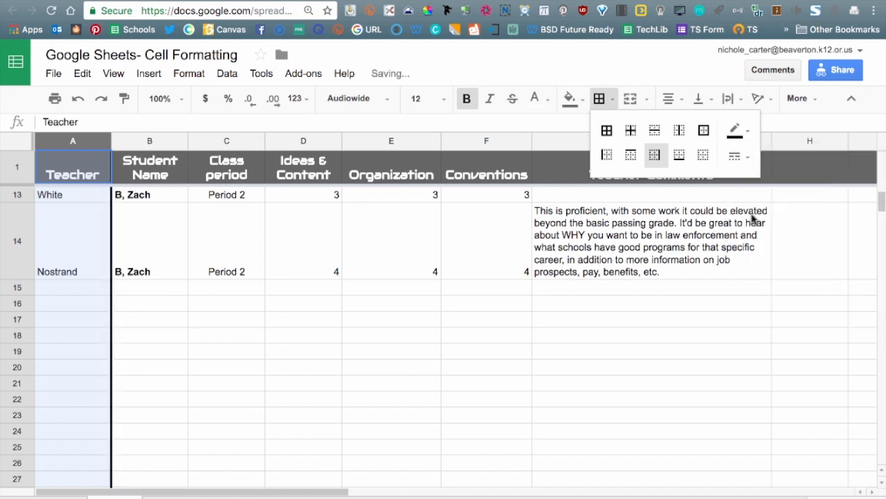
{"action": "left_click", "coordinate": [200, 265]}
{"action": "scroll", "coordinate": [97, 281], "scroll_direction": "up", "scroll_amount": 5}
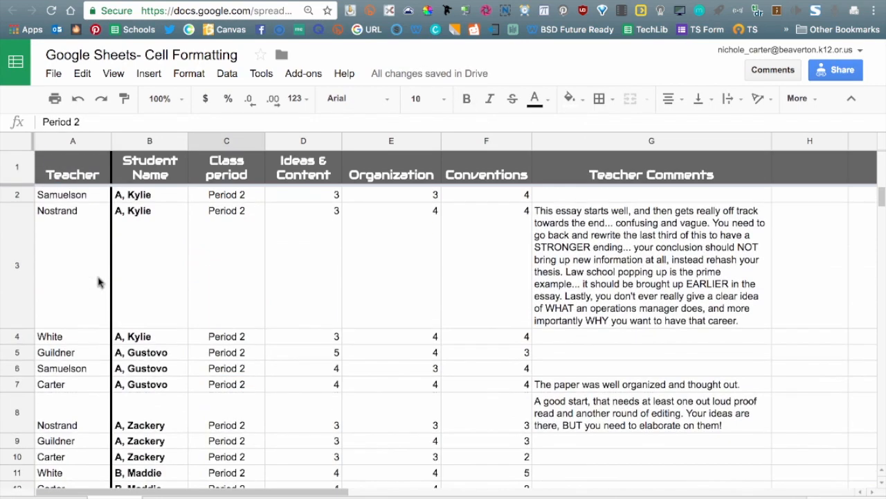
- Freeze the Teacher column by freezing 1 column of the sheet
{"action": "left_click", "coordinate": [70, 141]}
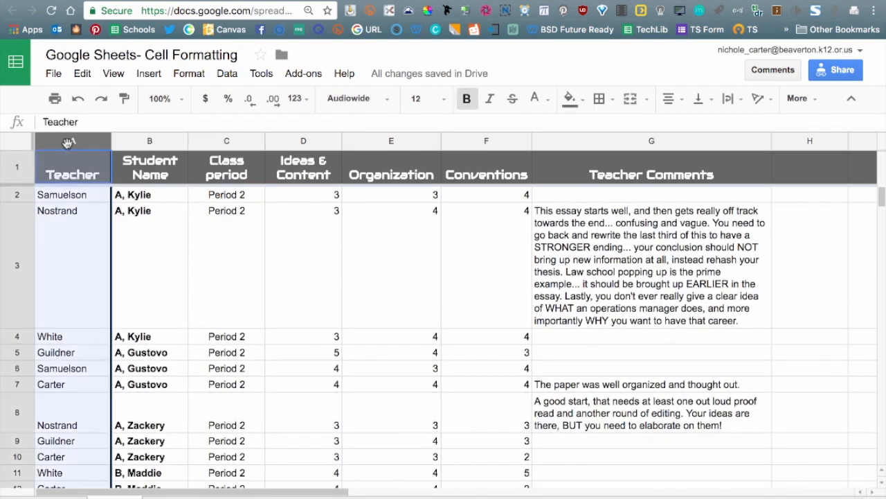
{"action": "left_click", "coordinate": [152, 74]}
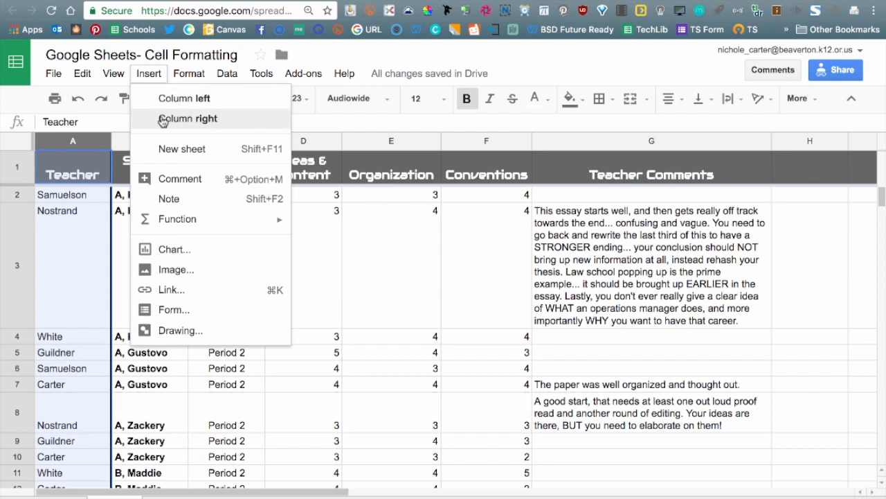
{"action": "mouse_move", "coordinate": [114, 74]}
{"action": "mouse_move", "coordinate": [208, 98]}
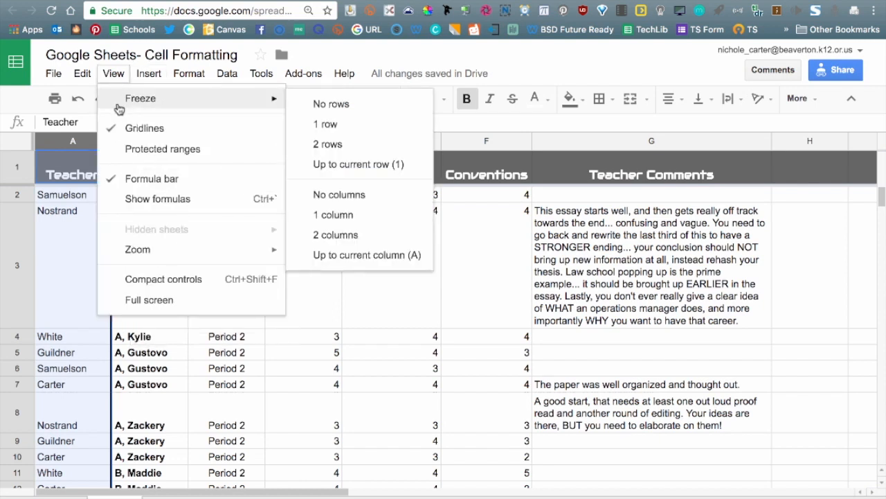
{"action": "left_click", "coordinate": [389, 218]}
{"action": "left_click", "coordinate": [183, 275]}
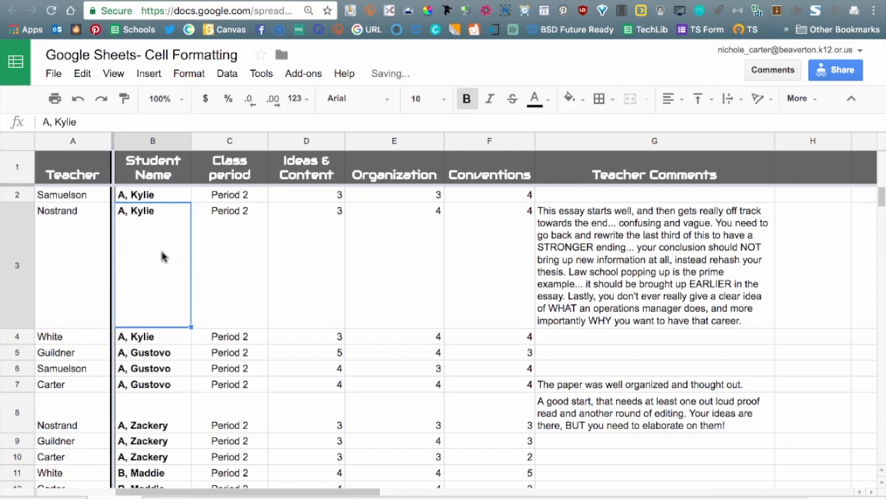
{"action": "mouse_move", "coordinate": [207, 492]}
{"action": "left_mouse_down"}
{"action": "mouse_move", "coordinate": [392, 494]}
{"action": "mouse_move", "coordinate": [216, 493]}
{"action": "left_mouse_up"}
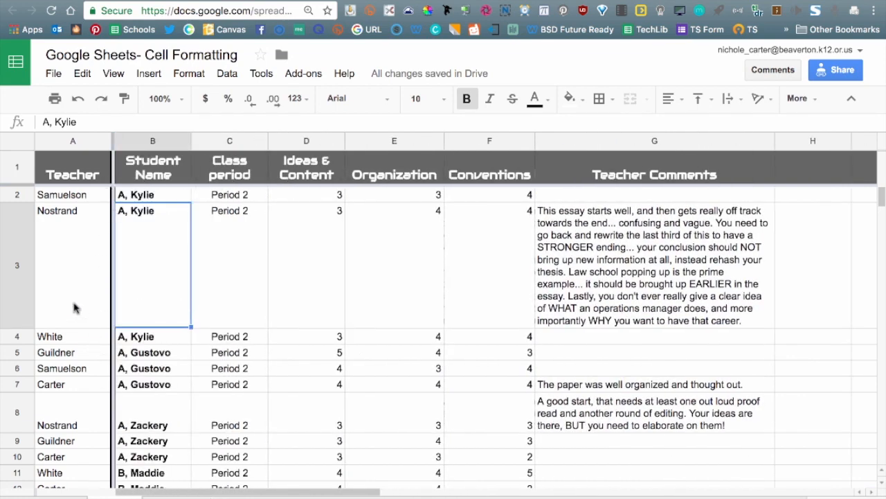
{"action": "left_click", "coordinate": [87, 323]}
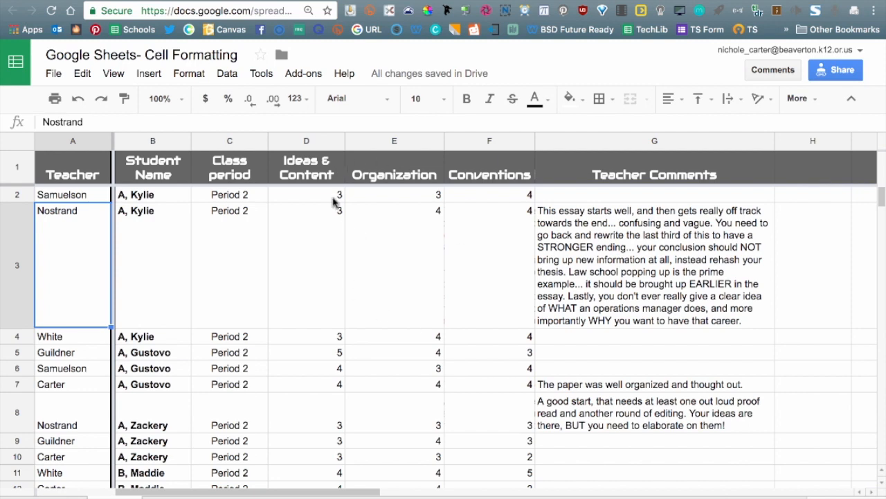
- Select score columns D through F and start a conditional formatting rule for them
{"action": "left_click", "coordinate": [317, 140]}
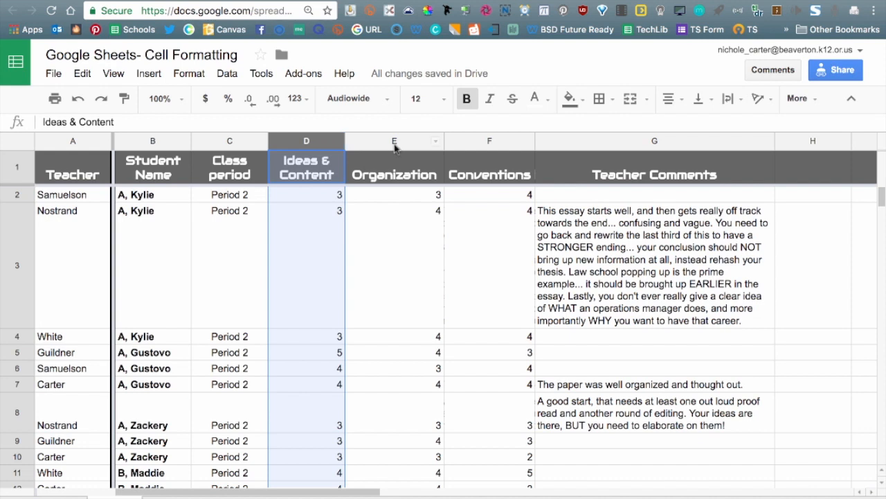
{"action": "left_click", "coordinate": [336, 141]}
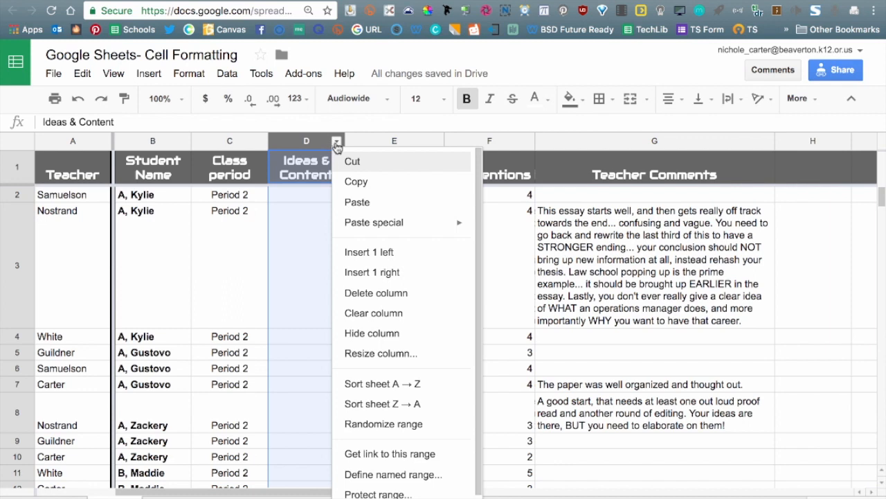
{"action": "left_click", "coordinate": [319, 139]}
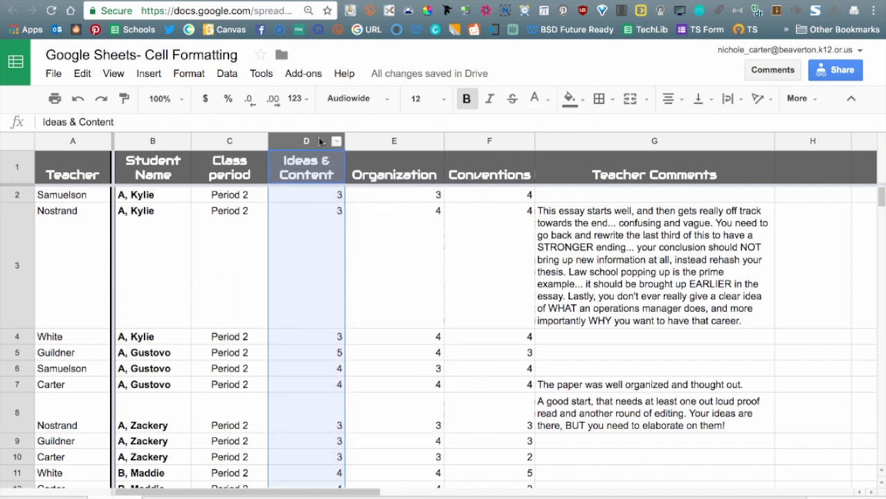
{"action": "left_click", "coordinate": [507, 142], "text": "shift"}
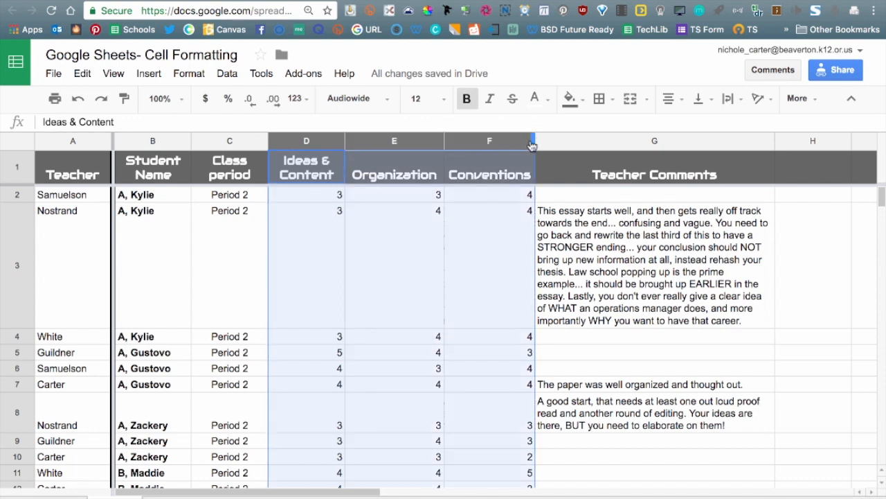
{"action": "left_click", "coordinate": [526, 142]}
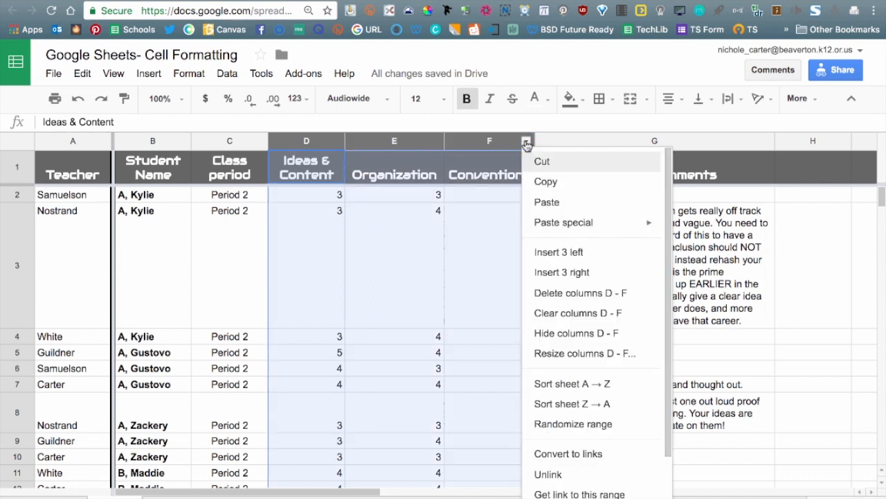
{"action": "scroll", "coordinate": [564, 416], "scroll_direction": "down", "scroll_amount": 3}
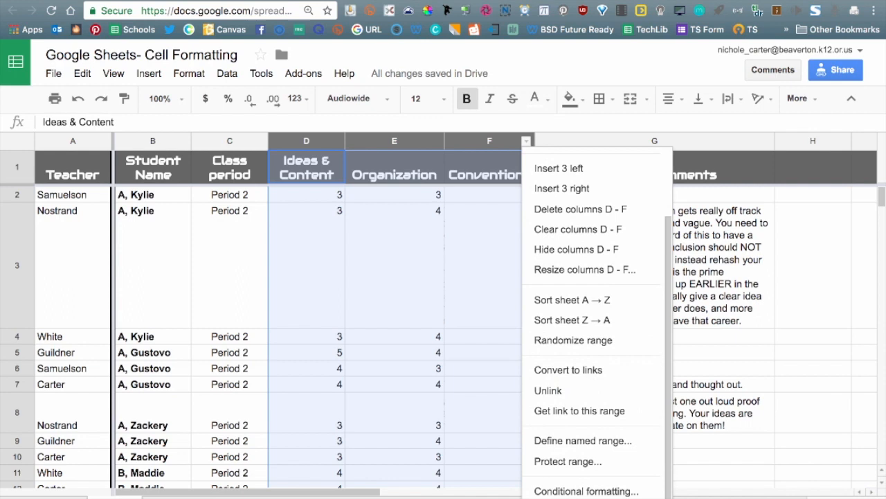
{"action": "left_click", "coordinate": [554, 490]}
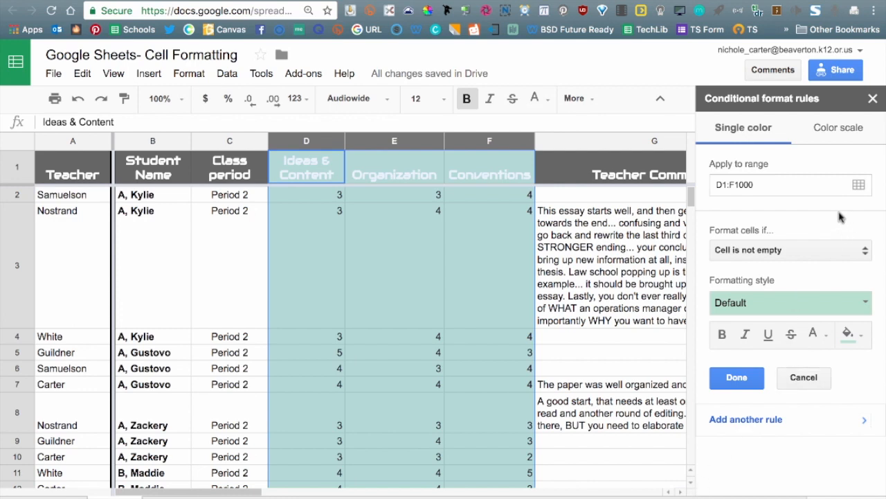
- Set the rule for D1:F1000 to format values less than 4 with the yellow background style and save it
{"action": "left_click", "coordinate": [761, 255]}
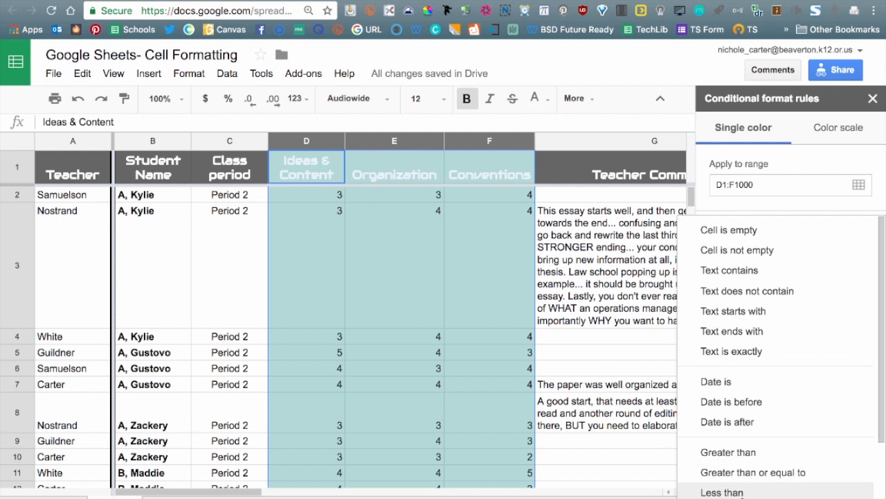
{"action": "left_click", "coordinate": [745, 492]}
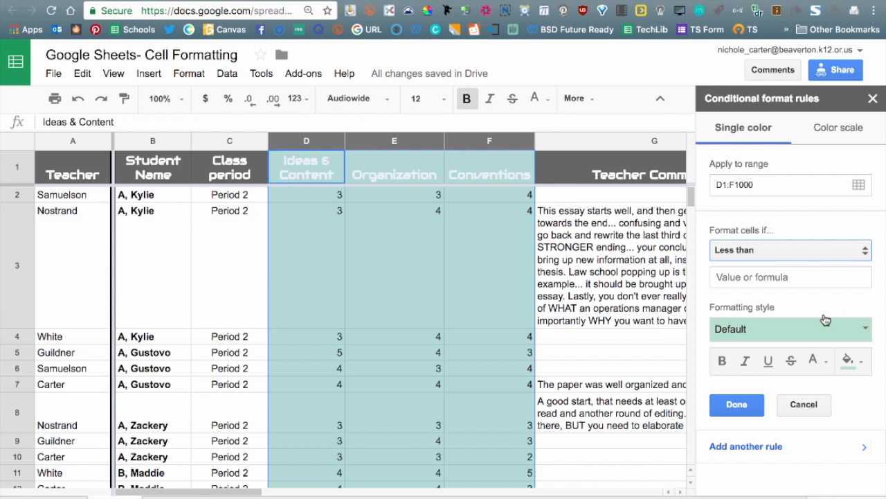
{"action": "left_click", "coordinate": [768, 282]}
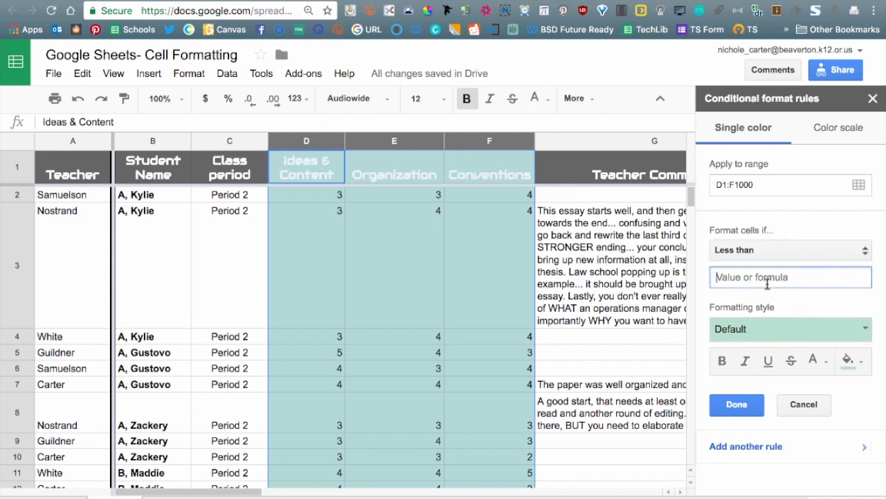
{"action": "type", "text": "4"}
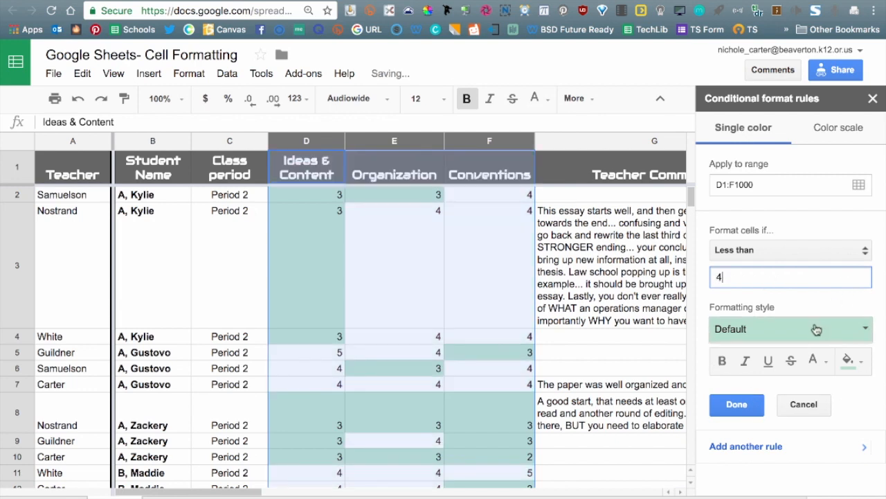
{"action": "left_click", "coordinate": [848, 334]}
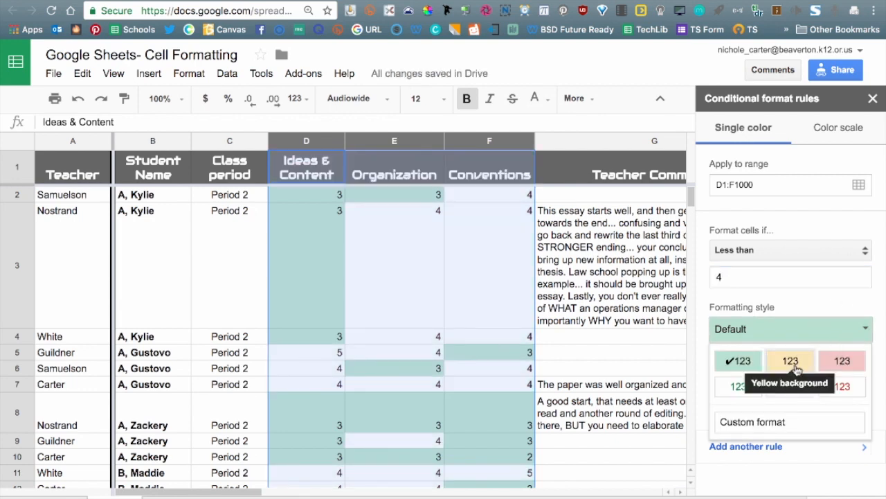
{"action": "left_click", "coordinate": [791, 361]}
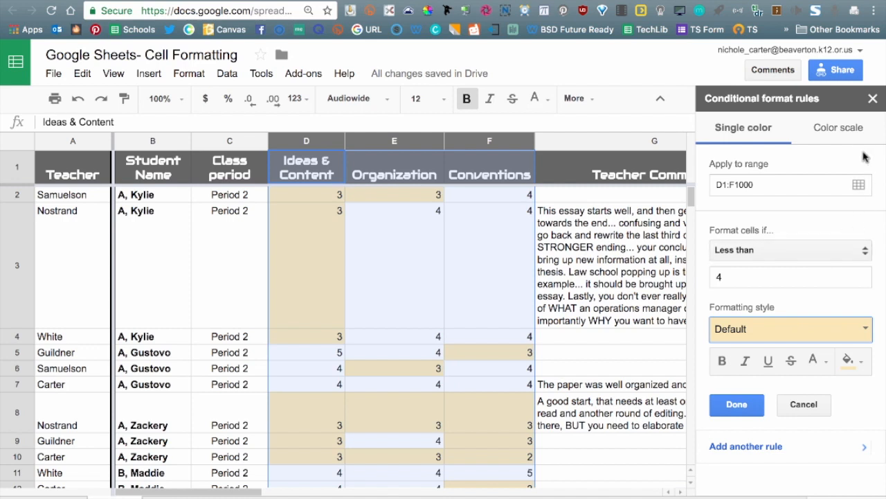
{"action": "left_click", "coordinate": [760, 411]}
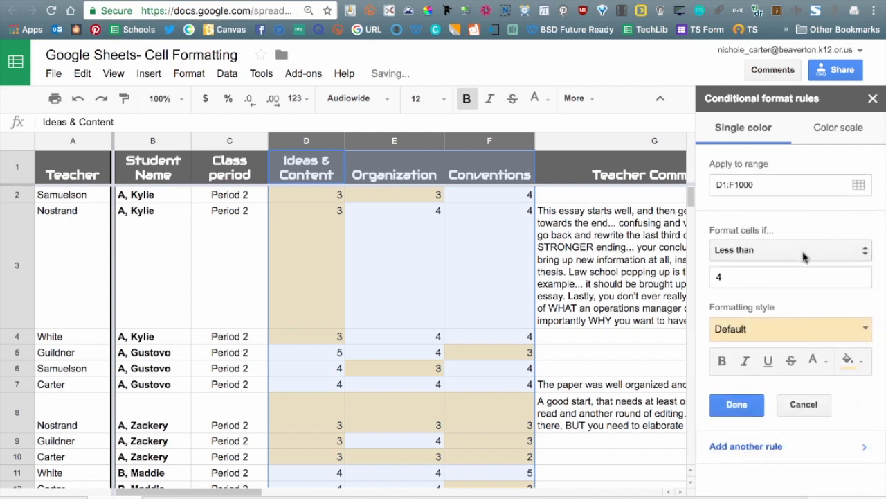
- Add a second rule for D1:F1000 that formats values less than 3 with the red background style
{"action": "left_click", "coordinate": [730, 277]}
{"action": "key", "text": "BackSpace"}
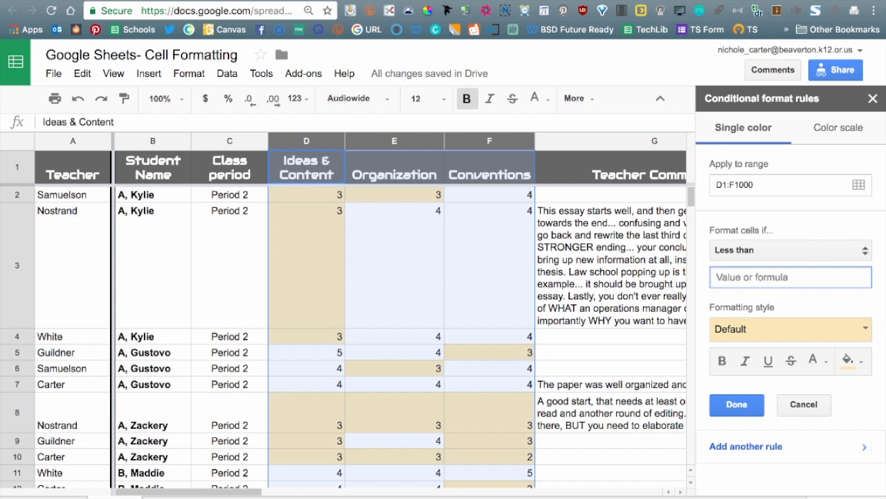
{"action": "type", "text": "3"}
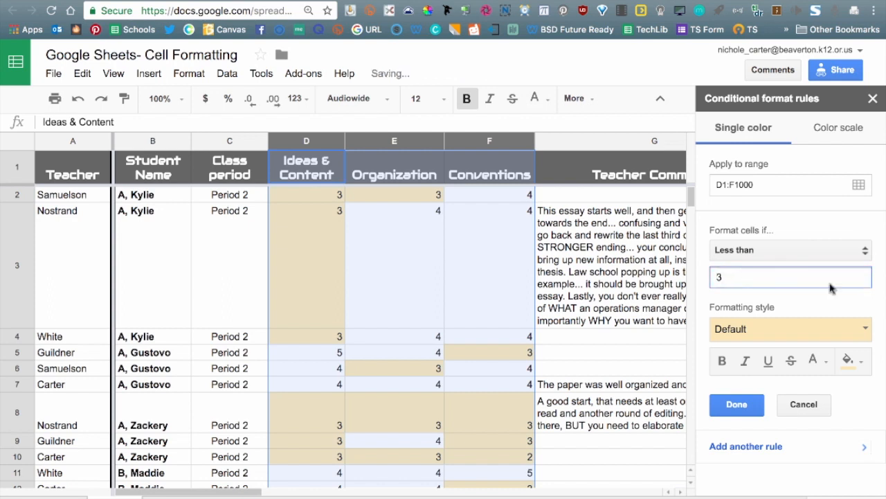
{"action": "left_click", "coordinate": [866, 329]}
{"action": "left_click", "coordinate": [842, 361]}
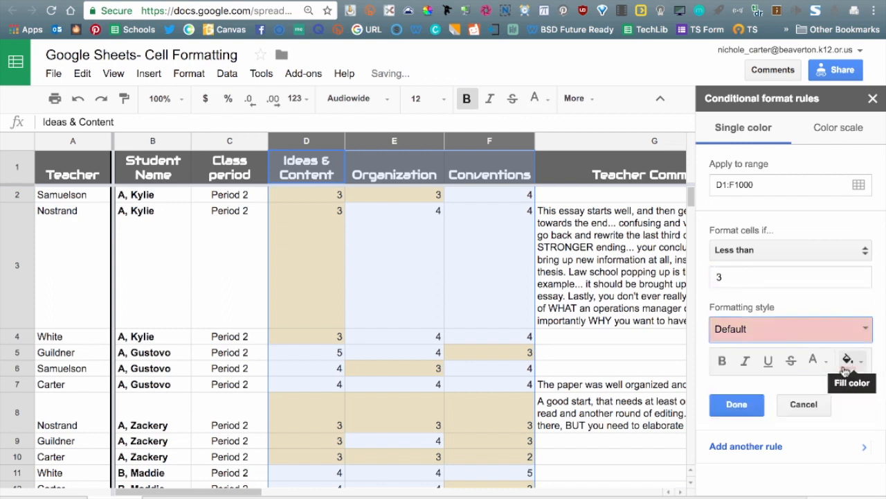
{"action": "left_click", "coordinate": [733, 413]}
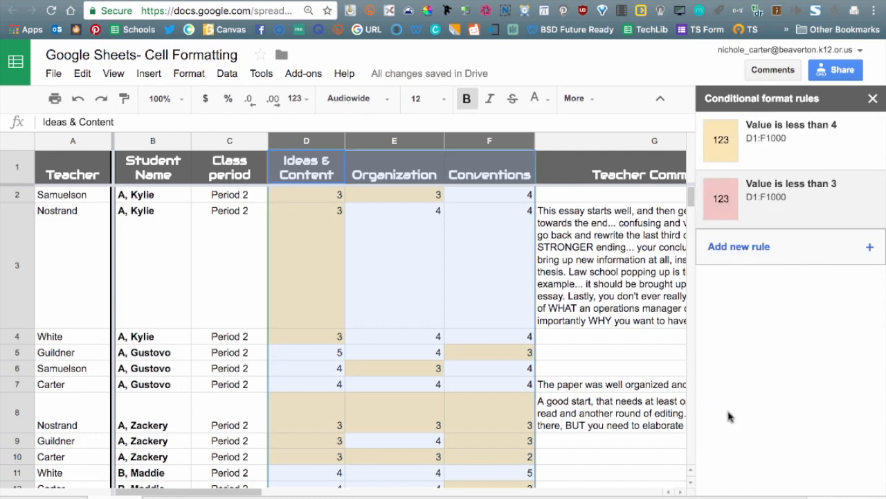
- Change the yellow rule's condition to "Text is exactly" with the value 3 and save it
{"action": "scroll", "coordinate": [479, 410], "scroll_direction": "down", "scroll_amount": 3}
{"action": "scroll", "coordinate": [479, 409], "scroll_direction": "up", "scroll_amount": 3}
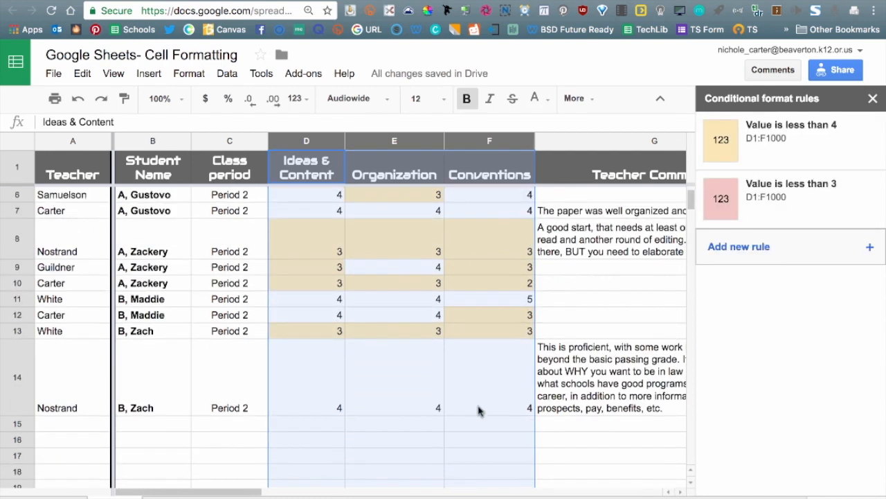
{"action": "left_click", "coordinate": [797, 133]}
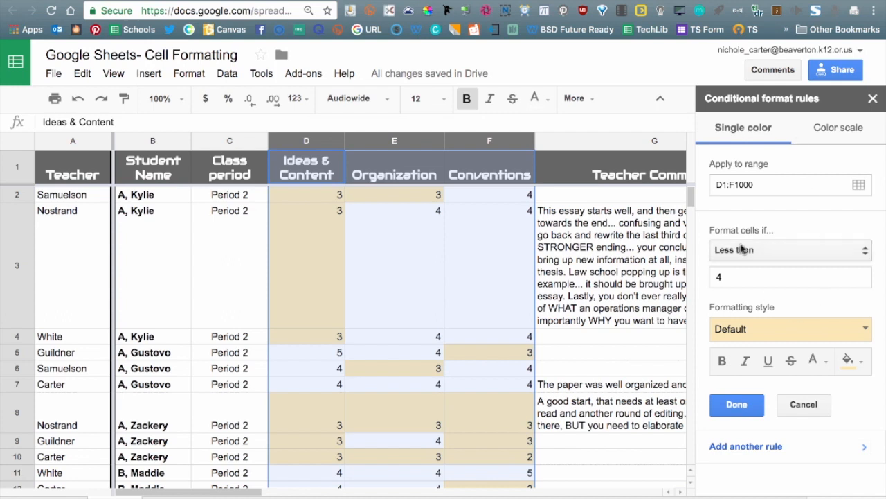
{"action": "left_click", "coordinate": [792, 252]}
{"action": "left_click", "coordinate": [856, 252]}
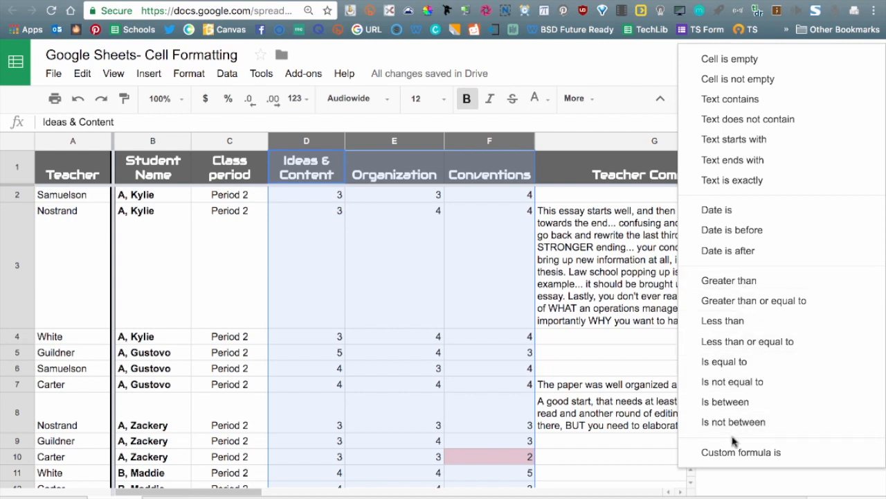
{"action": "left_click", "coordinate": [731, 181]}
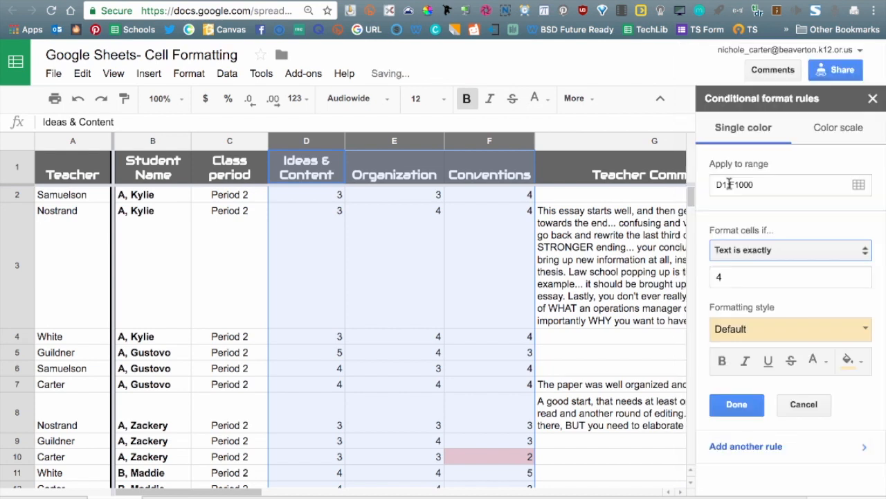
{"action": "left_click", "coordinate": [727, 277]}
{"action": "left_click_drag", "start_coordinate": [723, 277], "coordinate": [708, 279]}
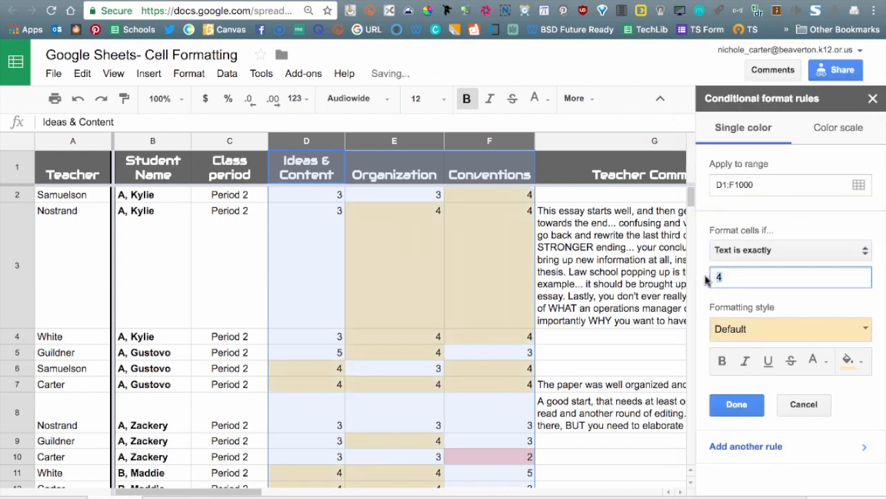
{"action": "type", "text": "3"}
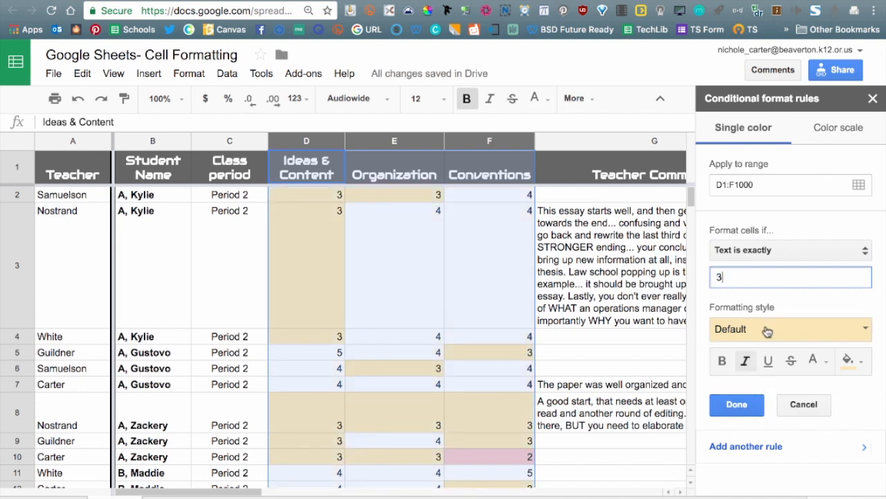
{"action": "left_click", "coordinate": [740, 403]}
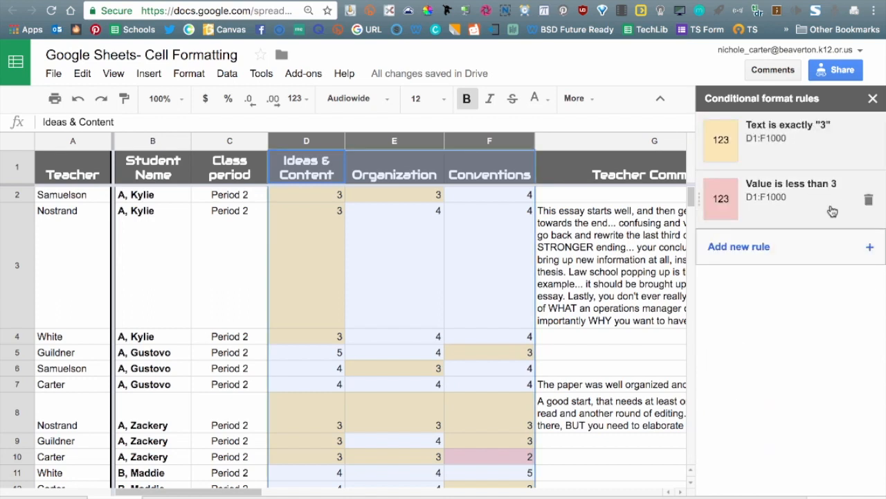
- Examine the yellow and red highlighting of the scores in columns D through F, and close the conditional format rules
{"action": "scroll", "coordinate": [471, 339], "scroll_direction": "down", "scroll_amount": 5}
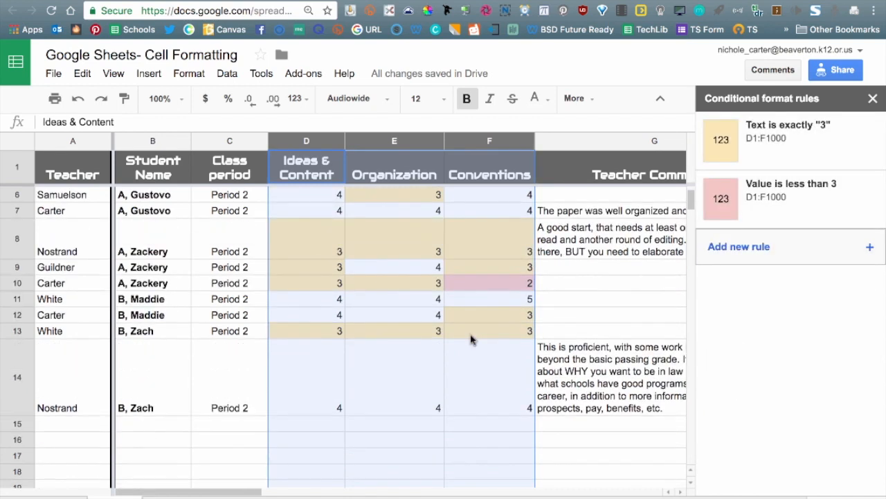
{"action": "left_click", "coordinate": [491, 299]}
{"action": "left_click", "coordinate": [496, 287]}
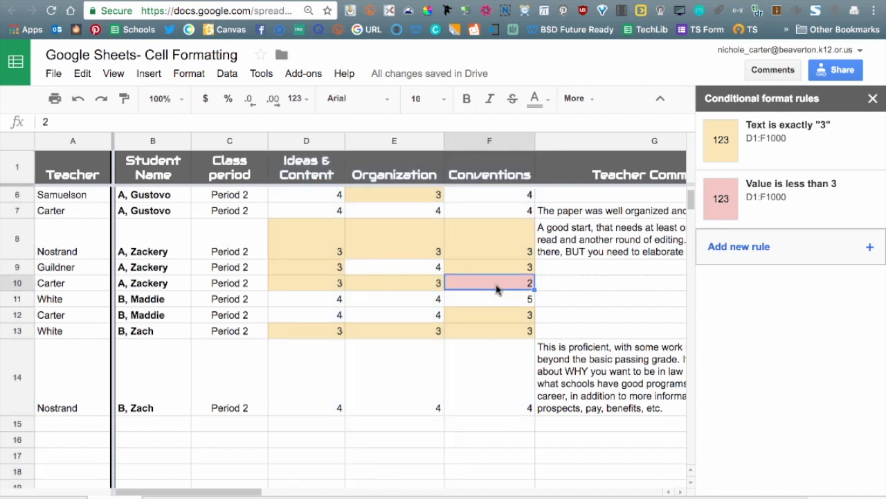
{"action": "key", "text": "Up"}
{"action": "key", "text": "Up"}
{"action": "key", "text": "Up"}
{"action": "key", "text": "Up"}
{"action": "key", "text": "Up"}
{"action": "key", "text": "Up"}
{"action": "key", "text": "Up"}
{"action": "key", "text": "Up"}
{"action": "key", "text": "Up"}
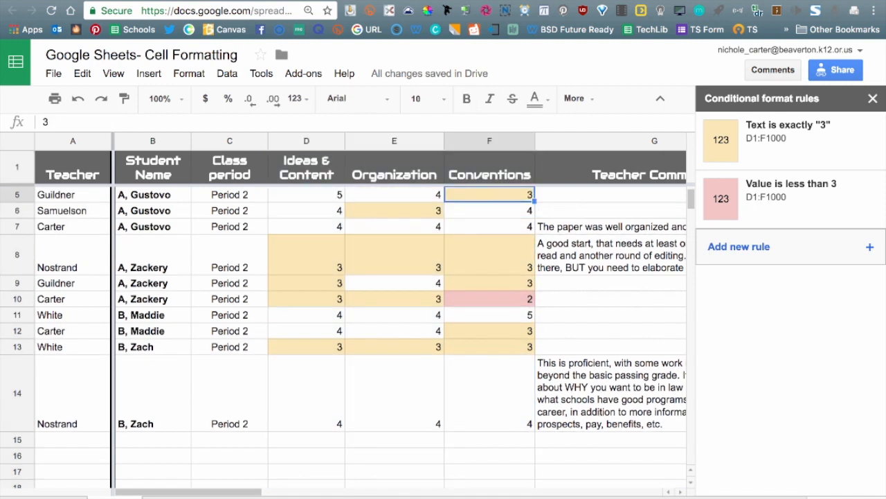
{"action": "key", "text": "Down"}
{"action": "key", "text": "Down"}
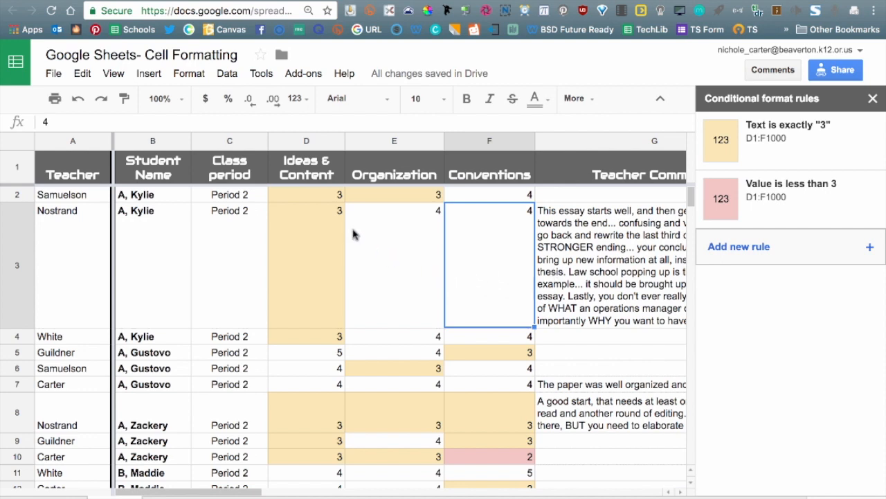
{"action": "scroll", "coordinate": [363, 333], "scroll_direction": "down", "scroll_amount": 5}
{"action": "scroll", "coordinate": [352, 326], "scroll_direction": "up", "scroll_amount": 5}
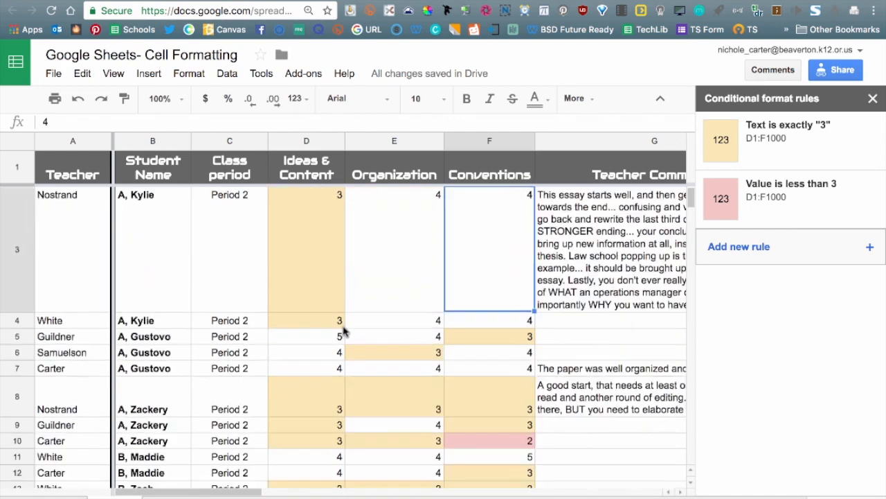
{"action": "scroll", "coordinate": [345, 332], "scroll_direction": "up", "scroll_amount": 1}
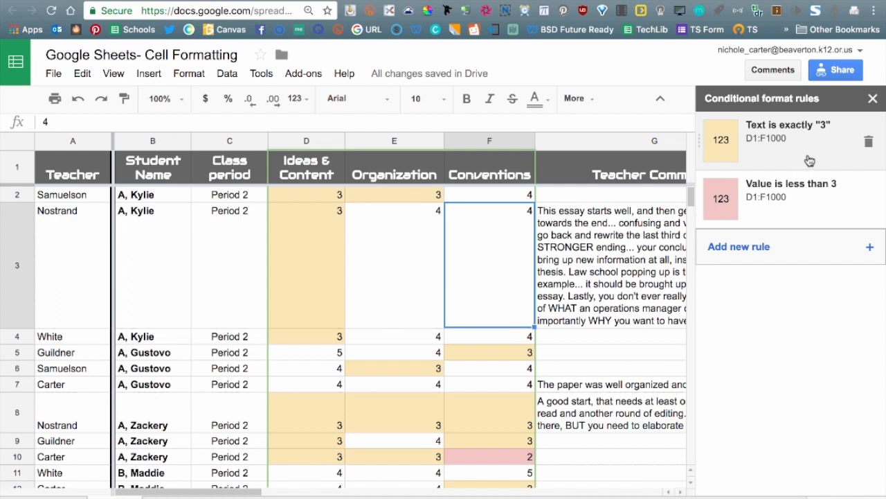
{"action": "left_click", "coordinate": [874, 99]}
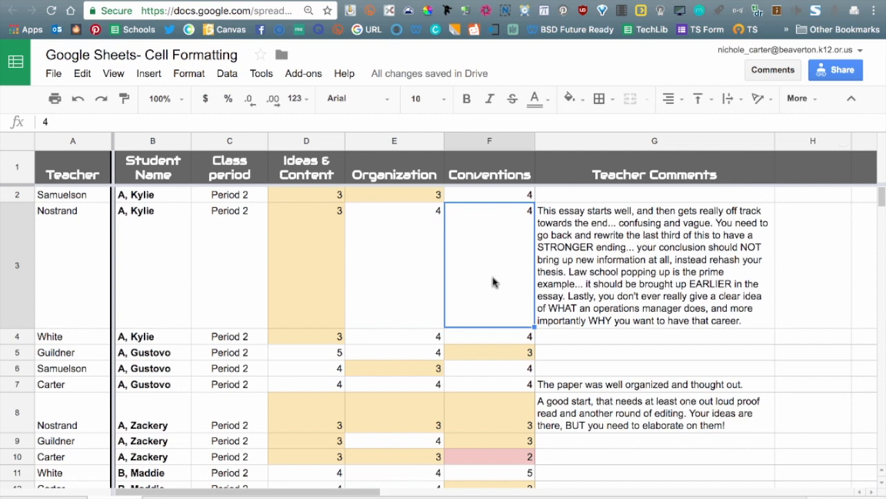